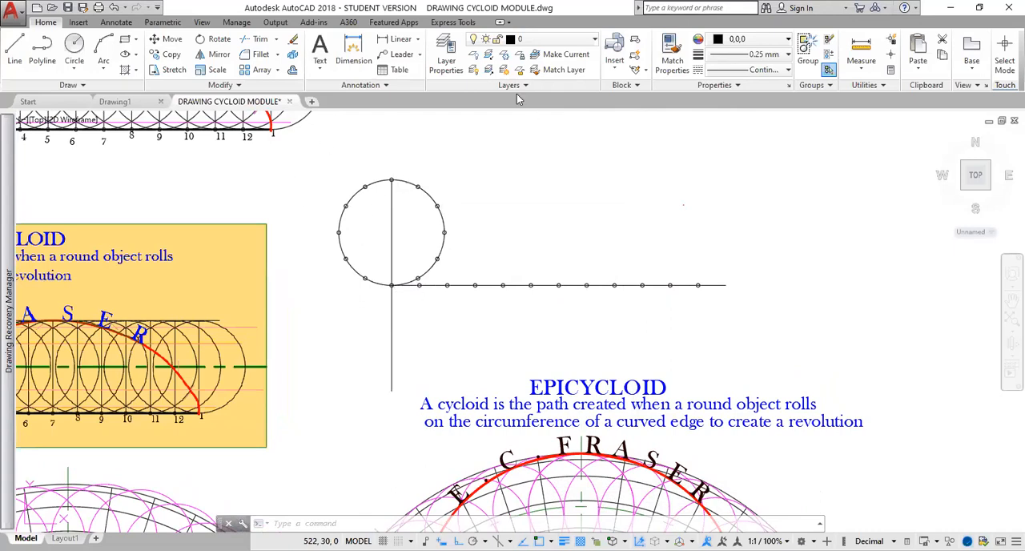
mouse_move(383, 194)
left_mouse_down()
mouse_move(427, 215)
mouse_move(400, 253)
mouse_move(414, 252)
left_mouse_up()
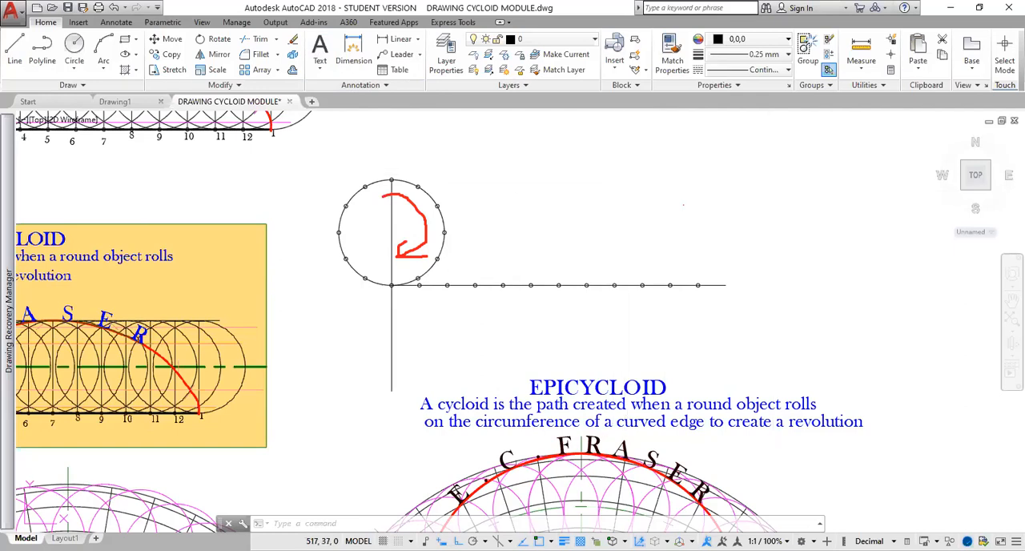
left_click(319, 67)
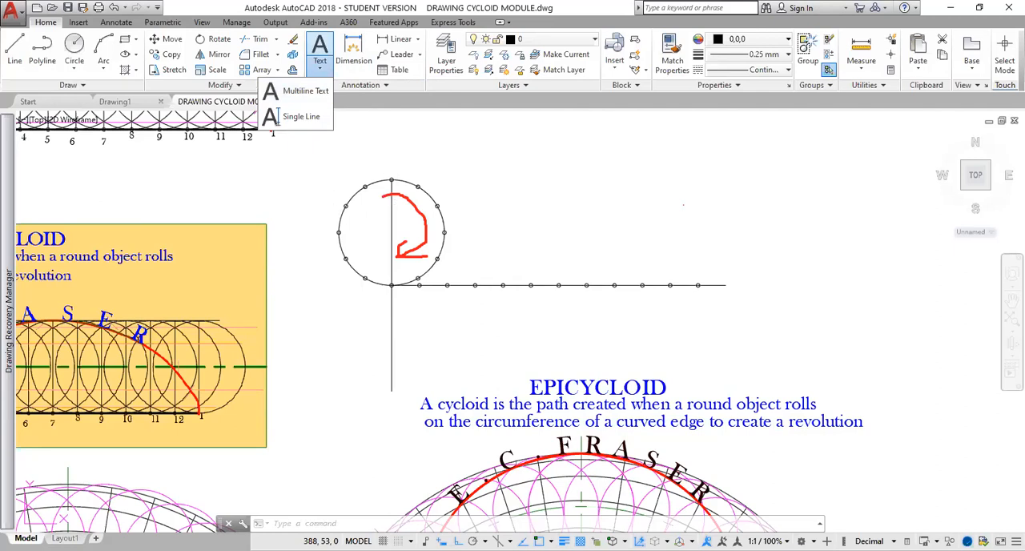
left_click(329, 189)
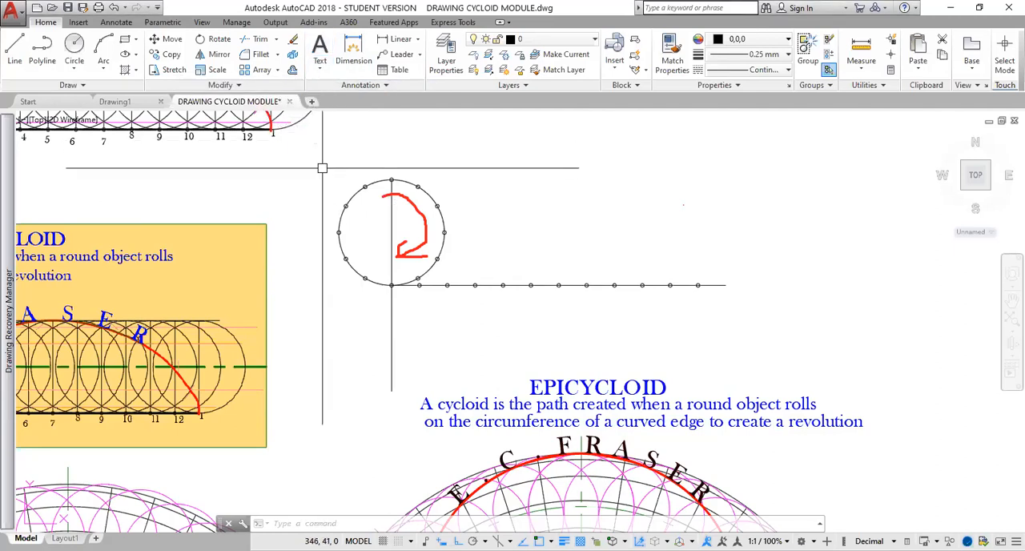
left_click(355, 370)
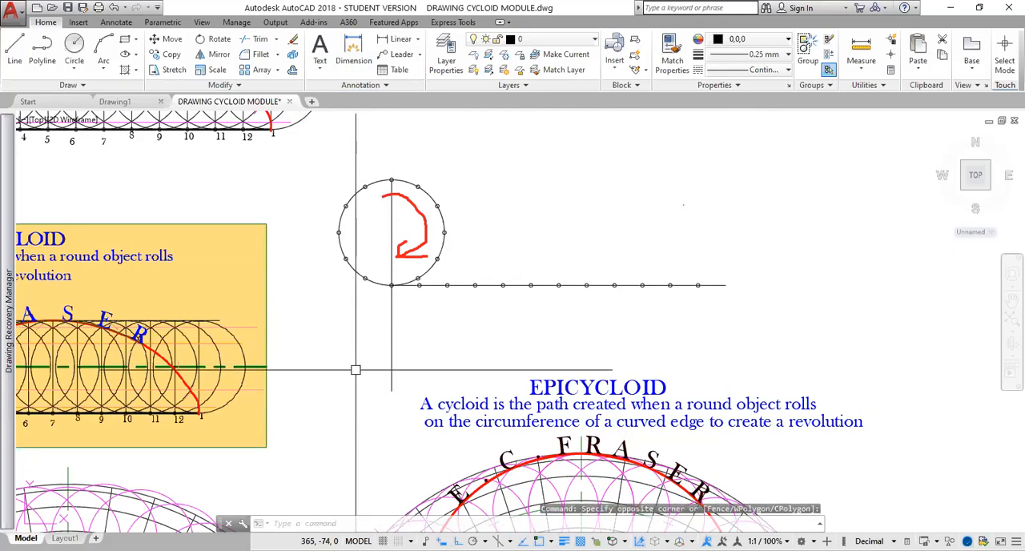
key("BackSpace")
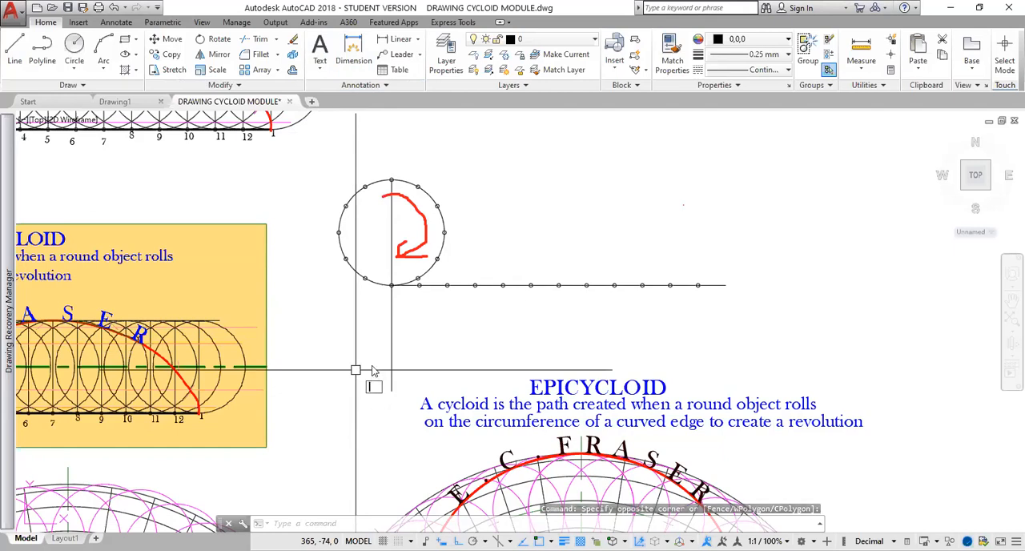
key("Escape")
key("Escape")
key("Escape")
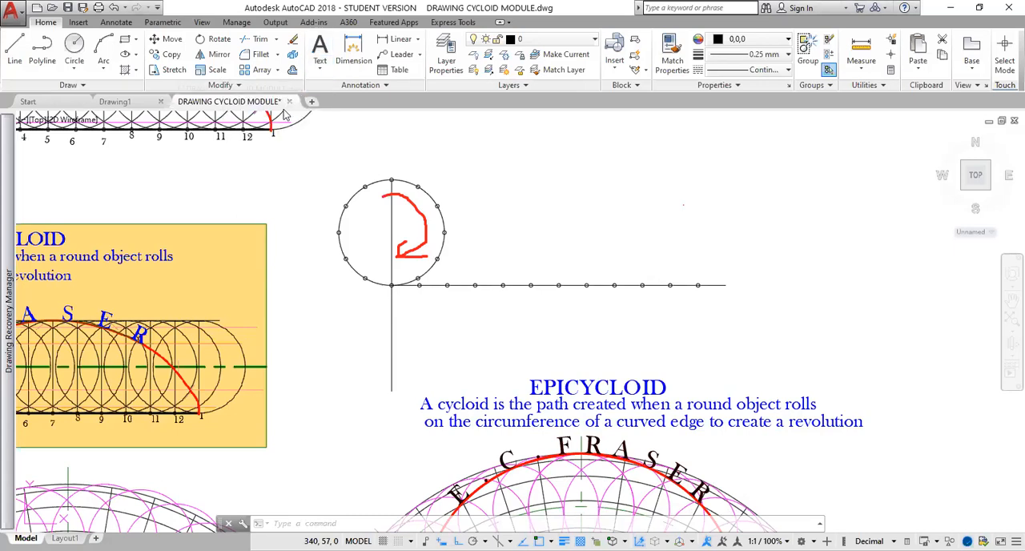
Start single-line text at the circle's lowest division point with height 4 and the default rotation, and label that point 1.
left_click(319, 68)
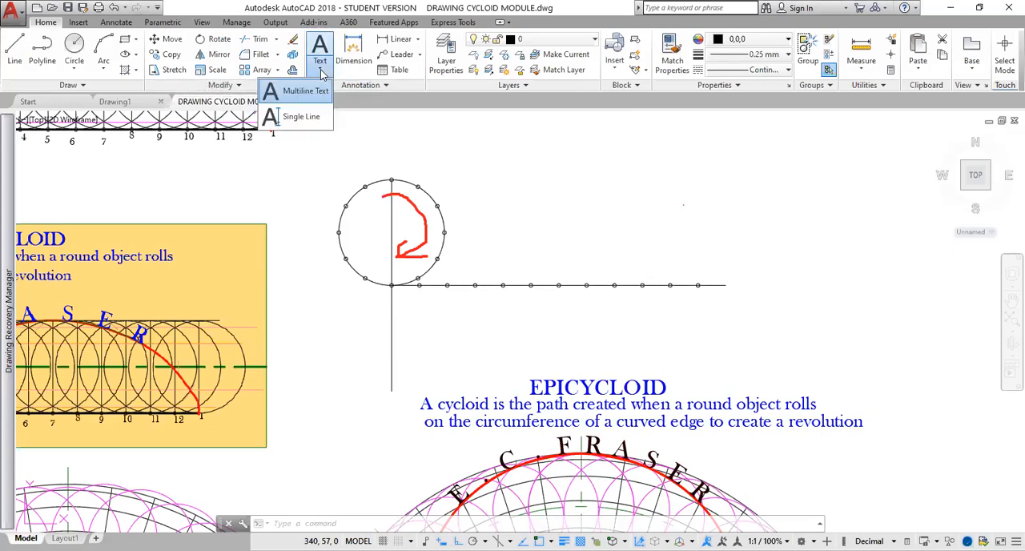
left_click(304, 120)
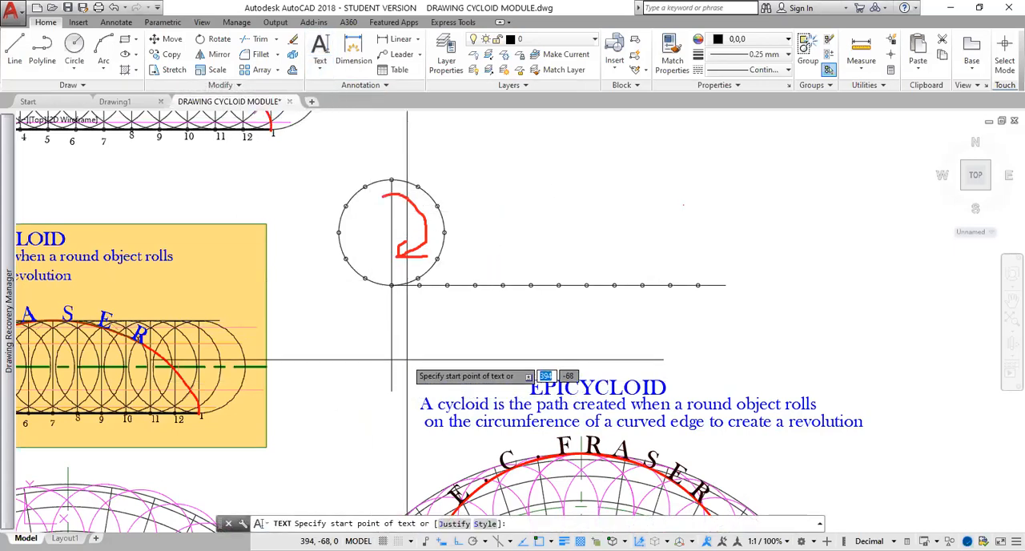
scroll(394, 320, "up", 2)
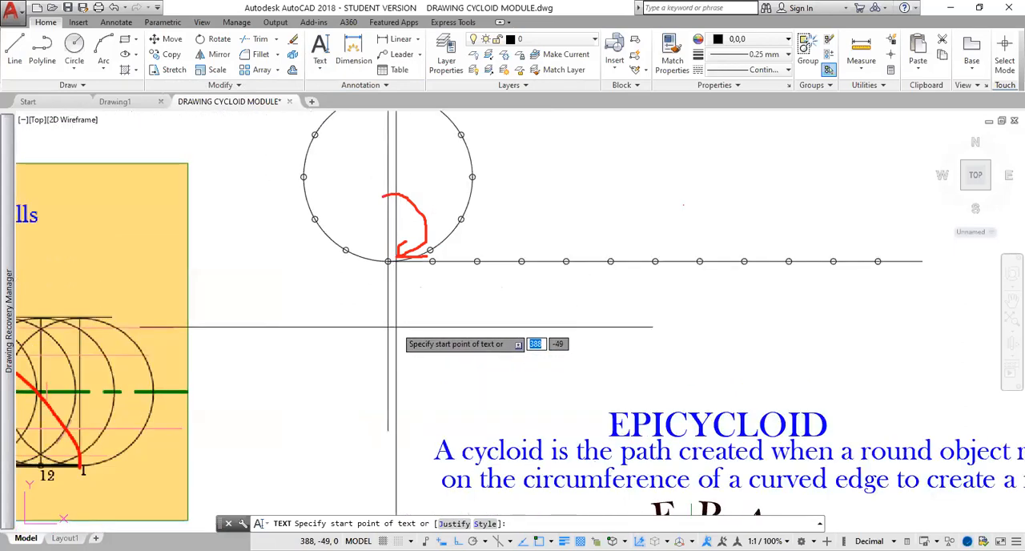
left_click(388, 261)
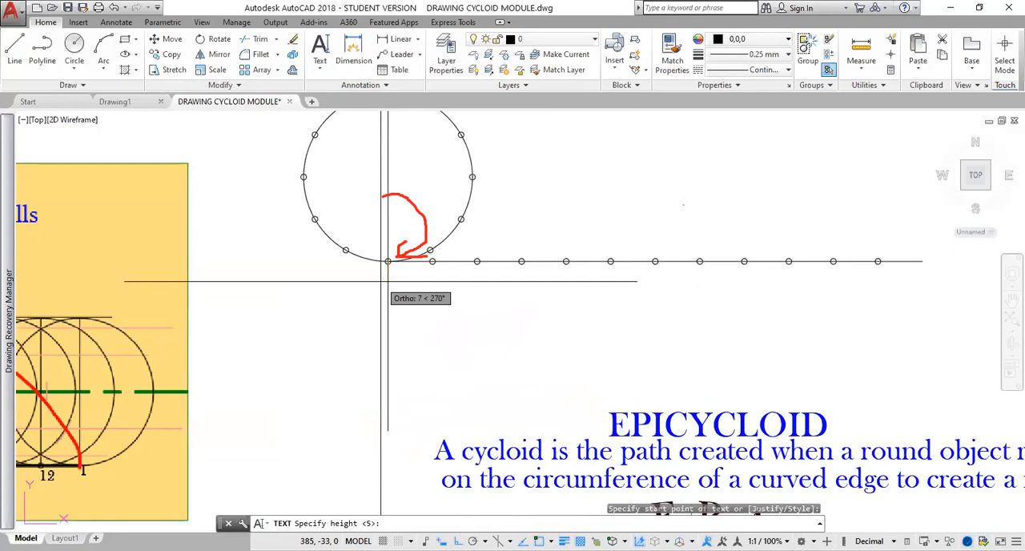
type("4")
key("Return")
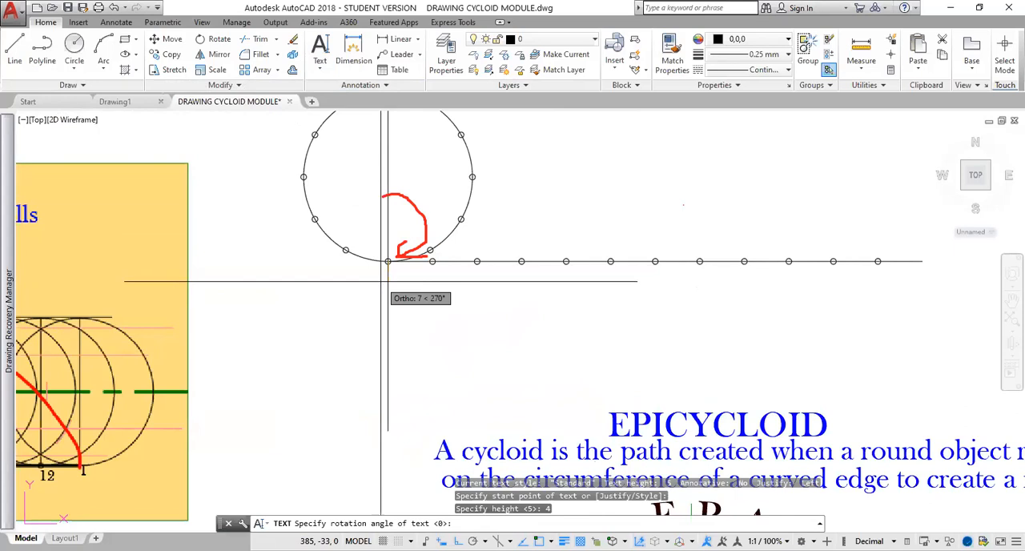
key("Return")
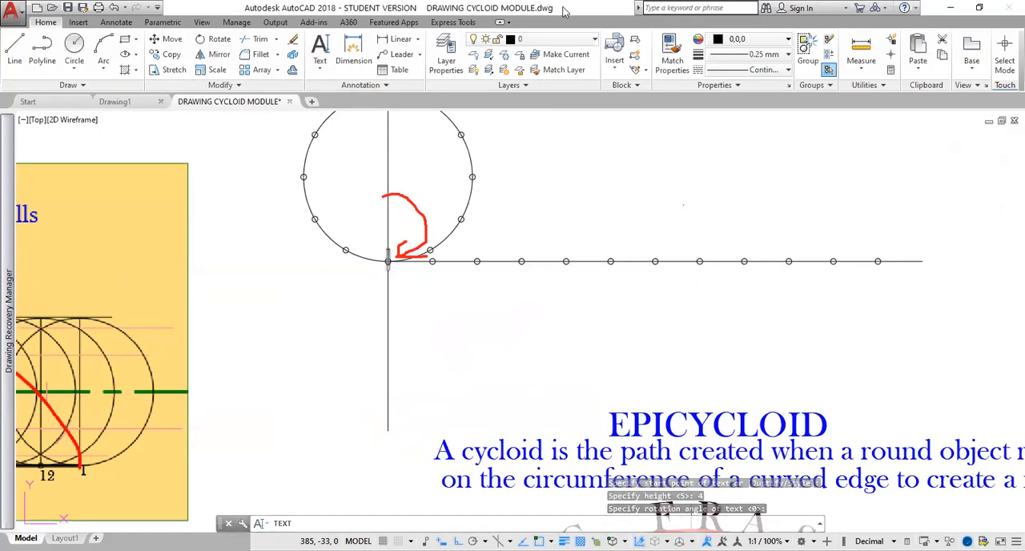
type("1")
Label the circle's division points 2 to 7 counterclockwise, from beside point 1 up to the top of the circle.
left_click(445, 252)
type("2")
left_click(473, 228)
type("3")
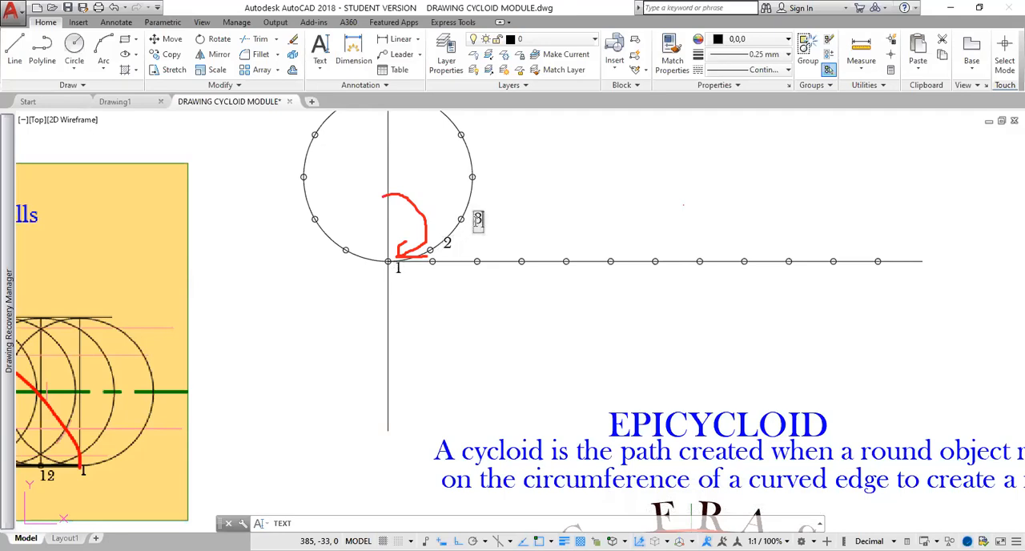
left_click(485, 175)
type("4")
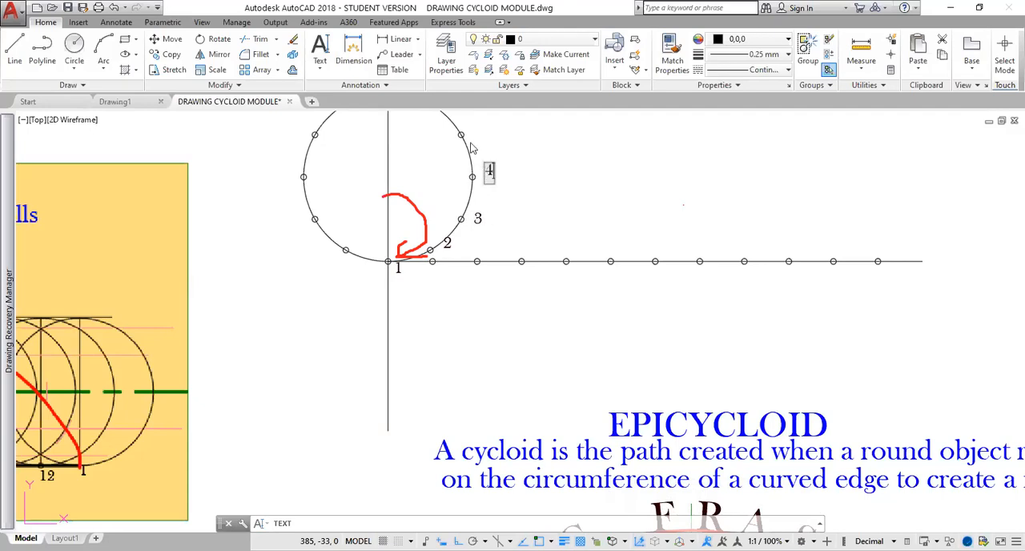
left_click(475, 128)
type("5")
middle_click_drag(497, 144, 490, 232)
left_click(448, 178)
type("6")
left_click(393, 164)
type("7")
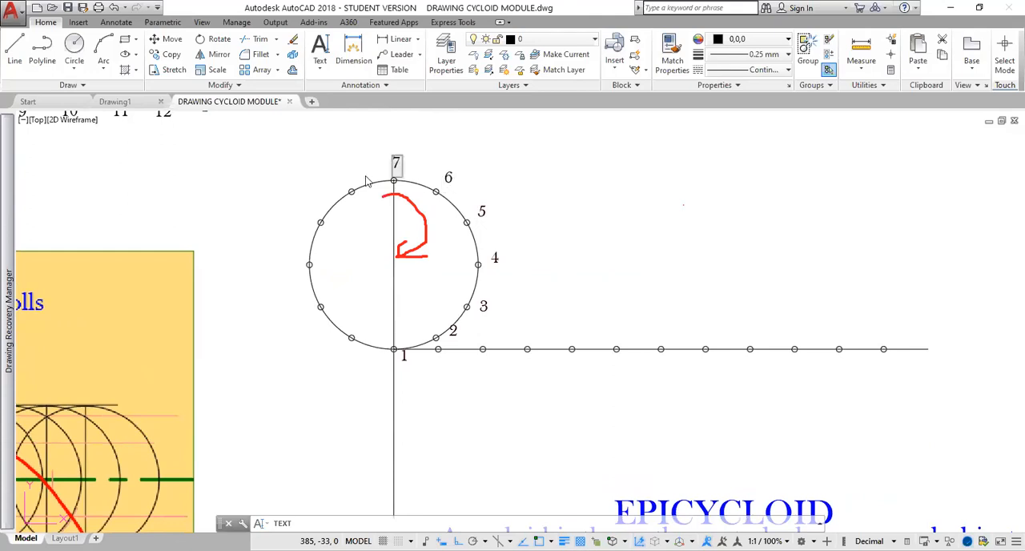
Label the remaining circle division points 8 to 12 counterclockwise from the top back towards point 1.
left_click(352, 176)
type("8")
left_click(317, 203)
type("9")
left_click(294, 257)
type("10")
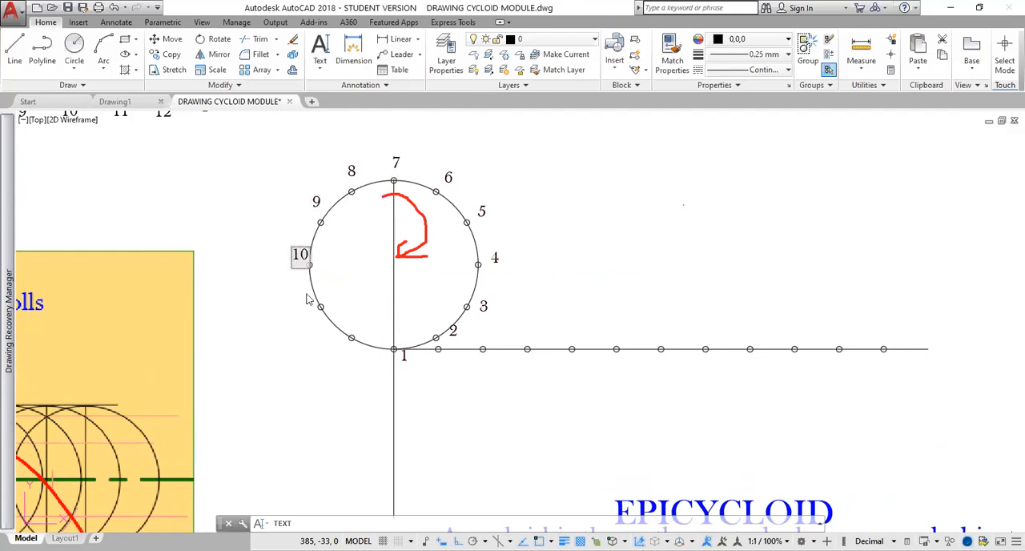
left_click(315, 312)
type("11")
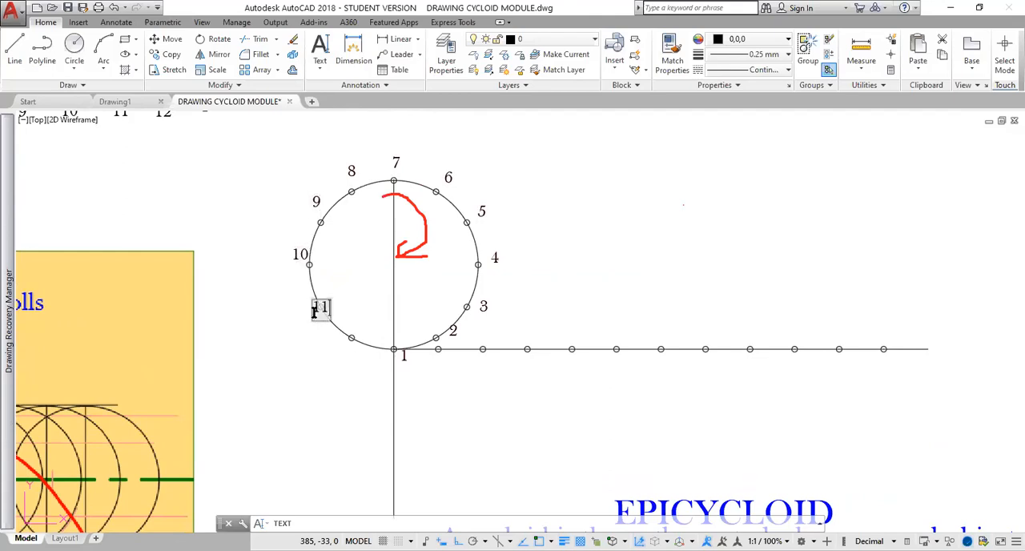
left_click(348, 346)
type("12")
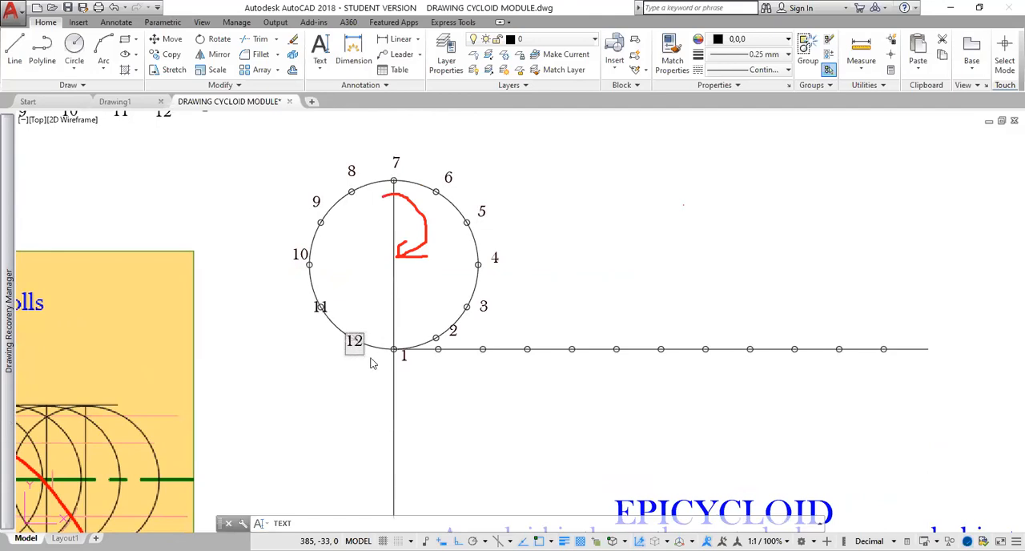
Number the first five divisions after point 1 along the horizontal base line 2 to 6, placing the labels below the line.
left_click(438, 369)
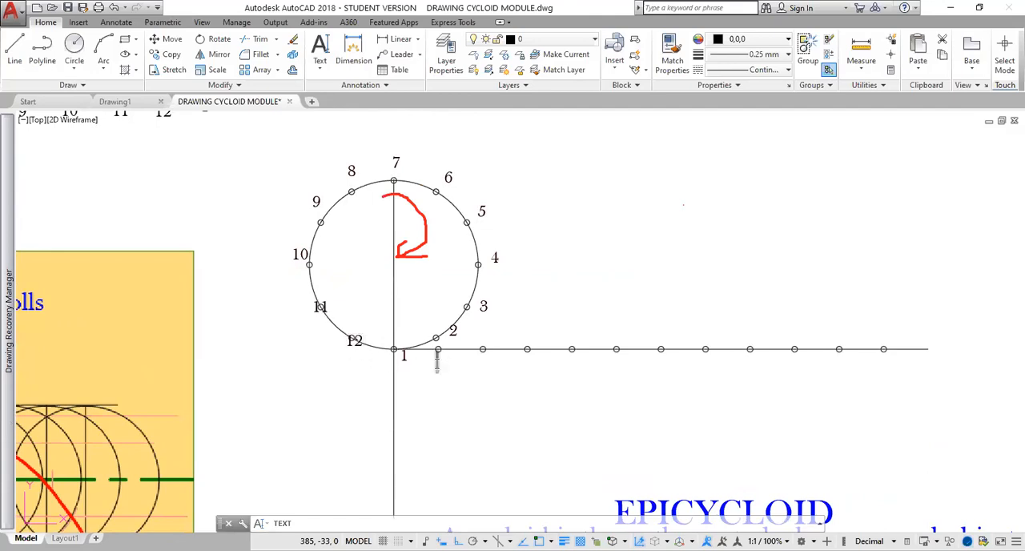
type("2")
left_click(477, 367)
type("3")
left_click(521, 365)
type("4")
left_click(572, 373)
type("5")
left_click(607, 374)
type("6")
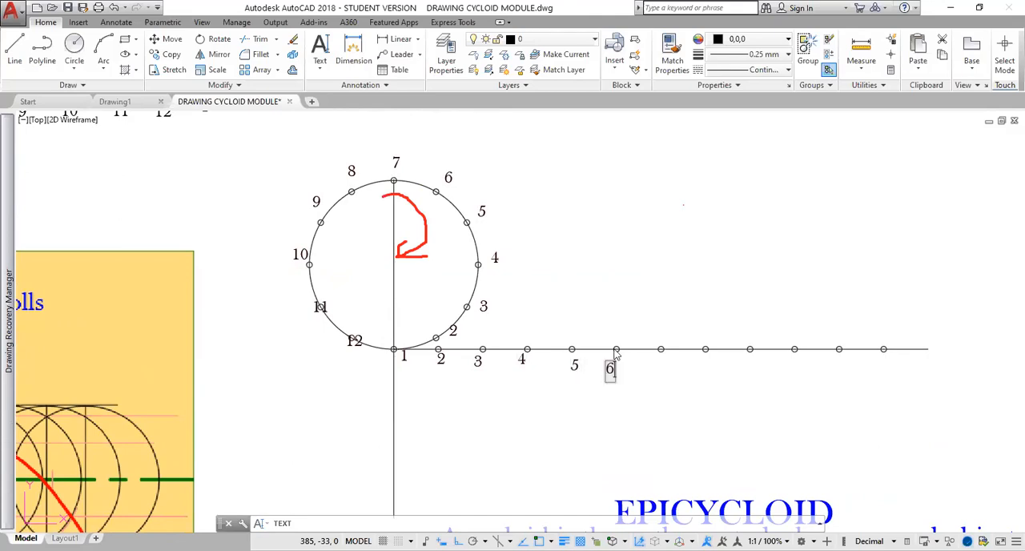
Number the remaining base line divisions 7 to 12 below the line and finish the text command.
left_click(661, 371)
type("7")
left_click(703, 366)
type("8")
left_click(744, 372)
type("9")
left_click(791, 367)
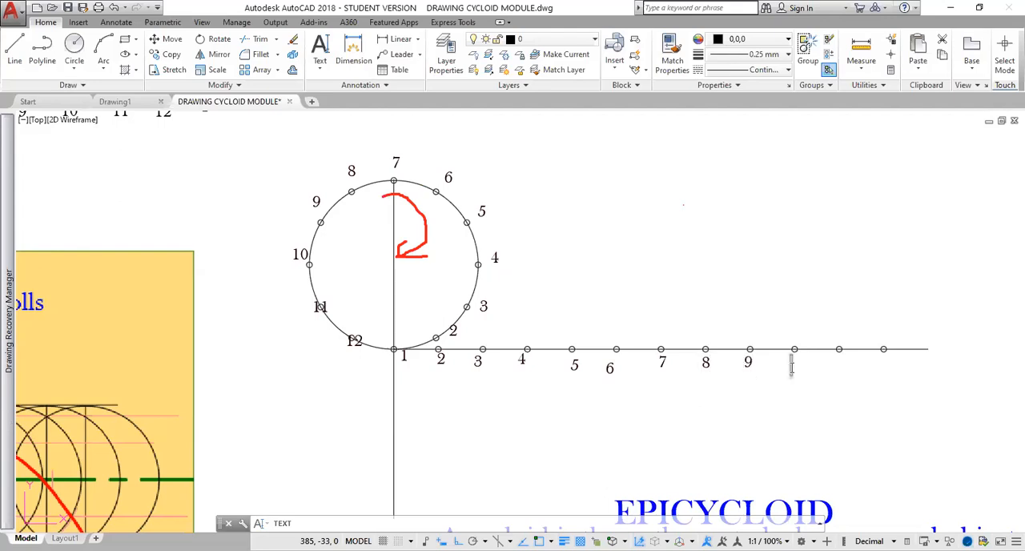
type("10")
left_click(840, 362)
type("11")
left_click(886, 363)
type("12")
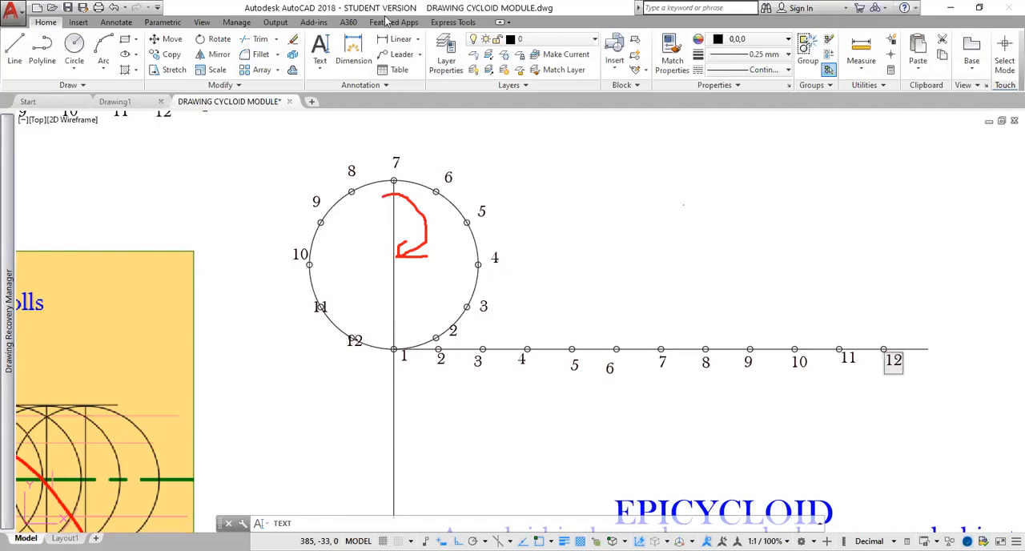
left_click(834, 199)
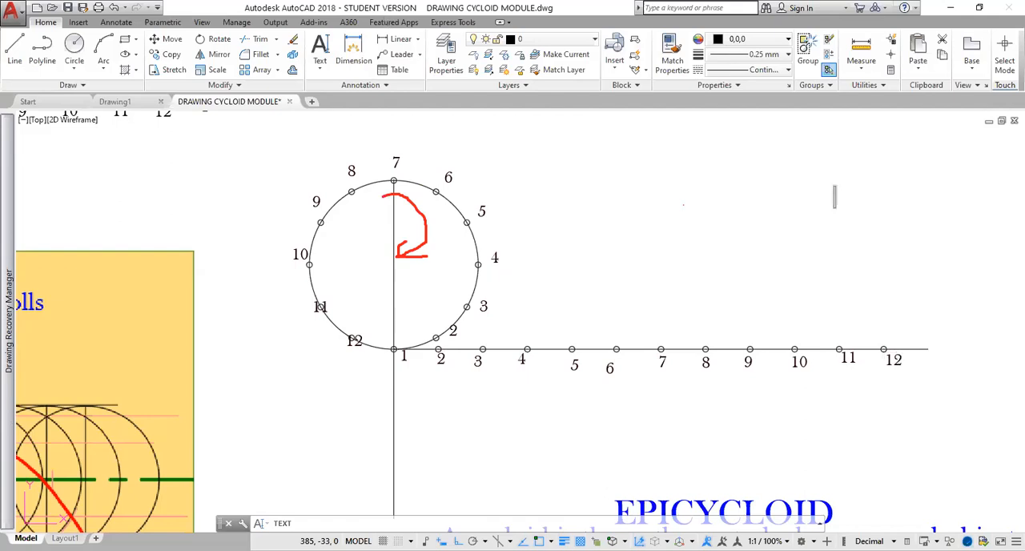
key("Escape")
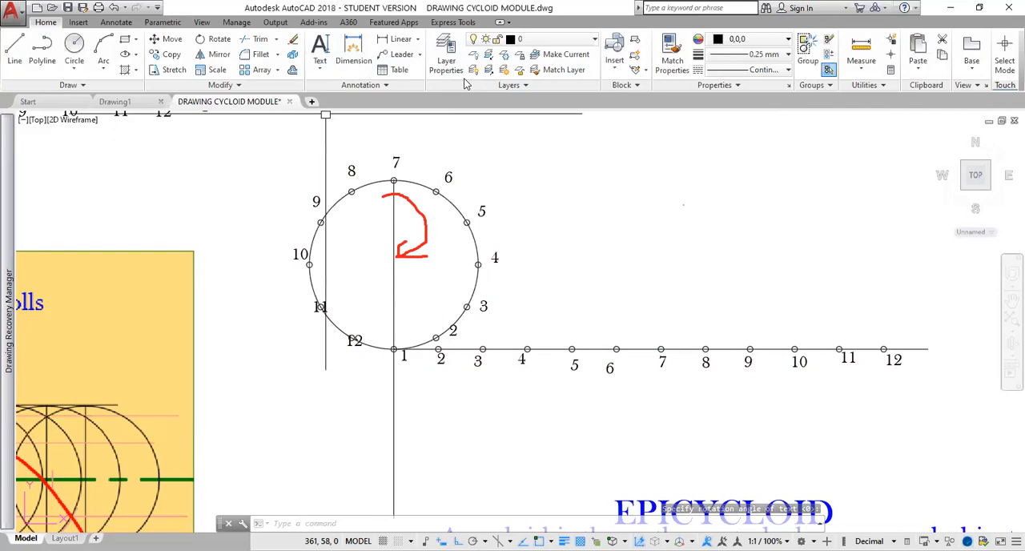
Make the CENTRE layer current and draw a horizontal line through the circle's centre, from outside point 10 to beyond base line division 12.
left_click(528, 39)
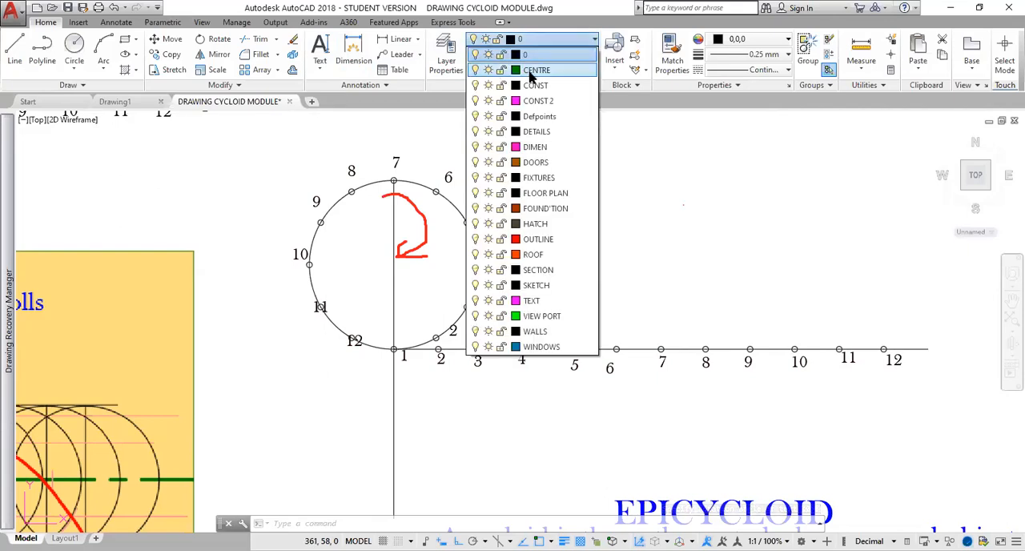
left_click(532, 71)
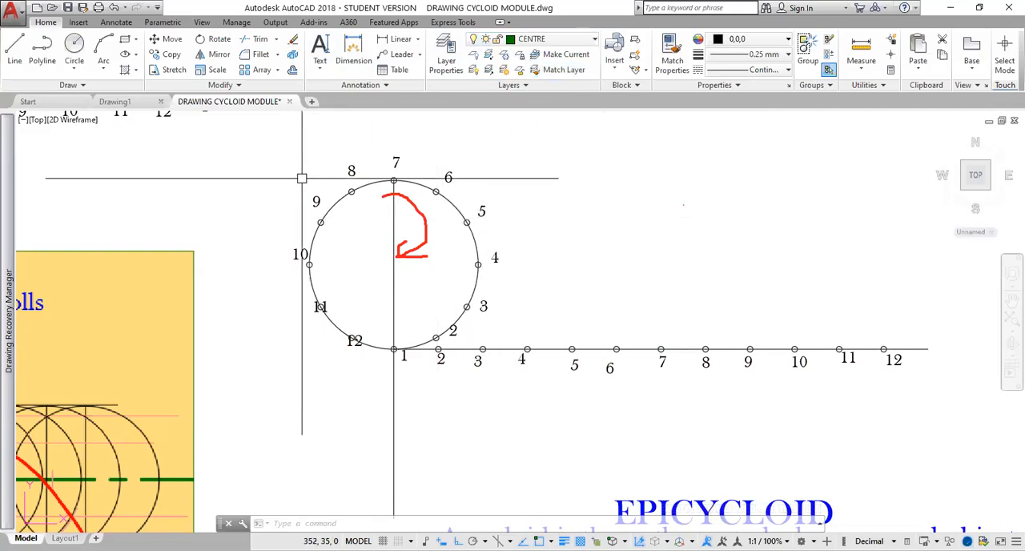
left_click(15, 50)
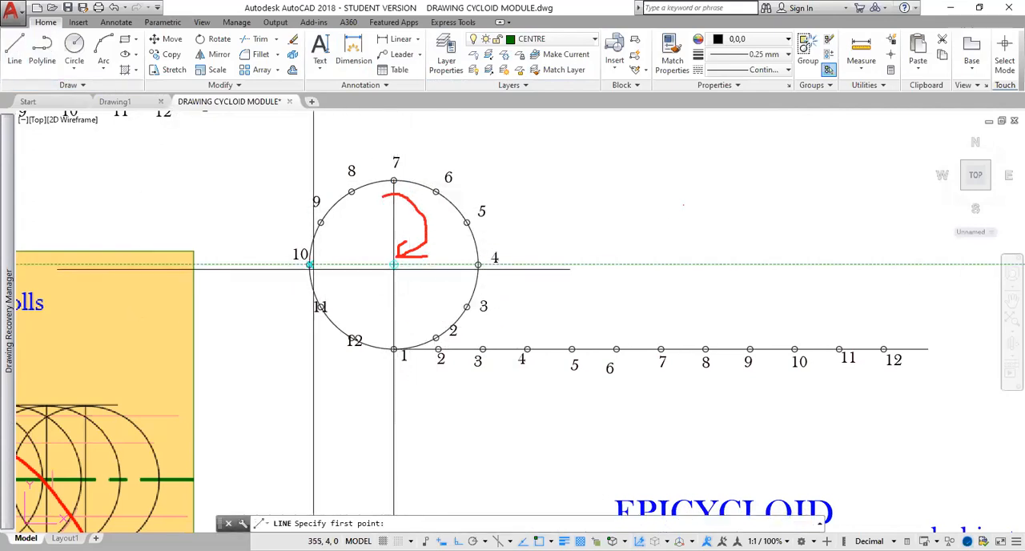
left_click(279, 265)
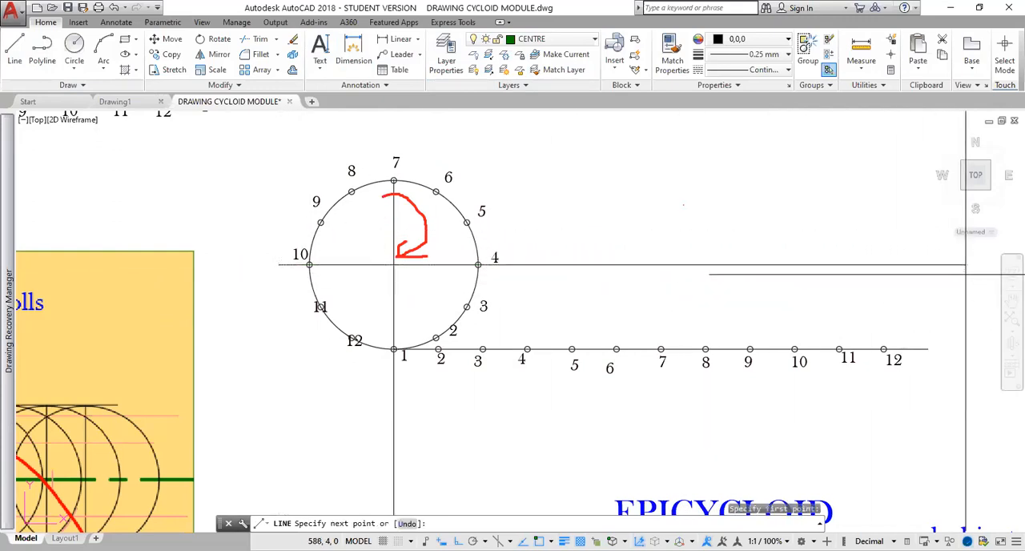
left_click(964, 272)
key("Return")
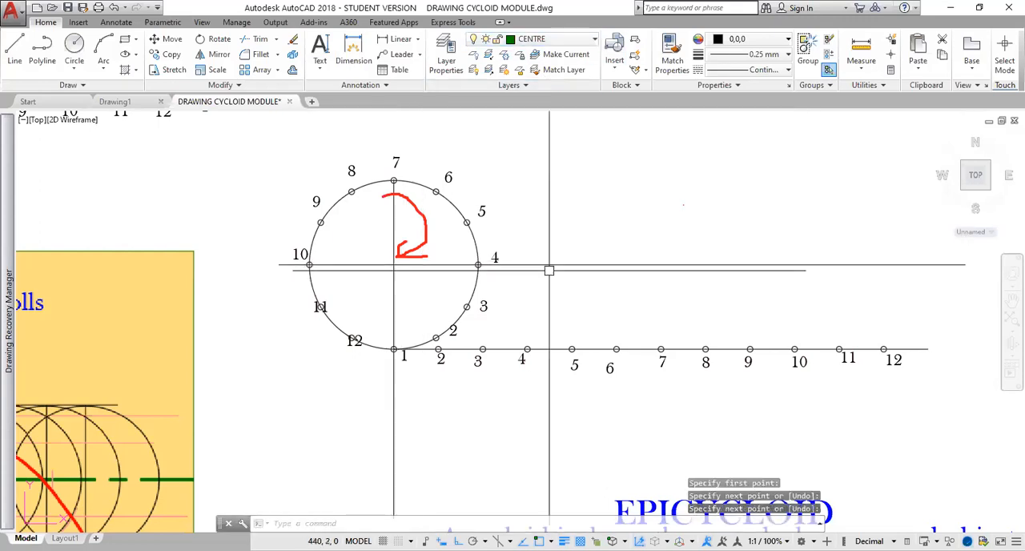
key("Escape")
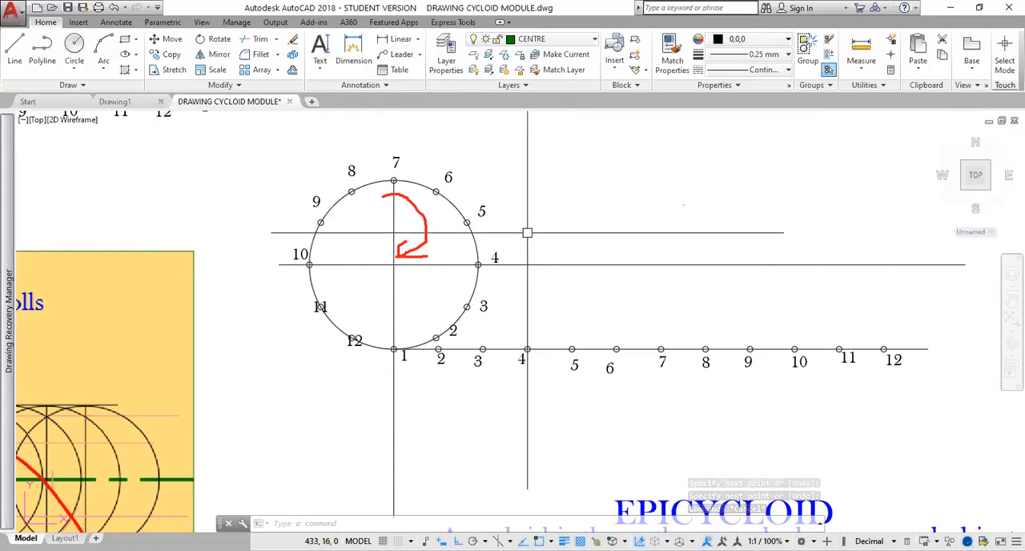
Set the current object colour to ByLayer.
scroll(535, 237, "up", 2)
scroll(535, 237, "down", 2)
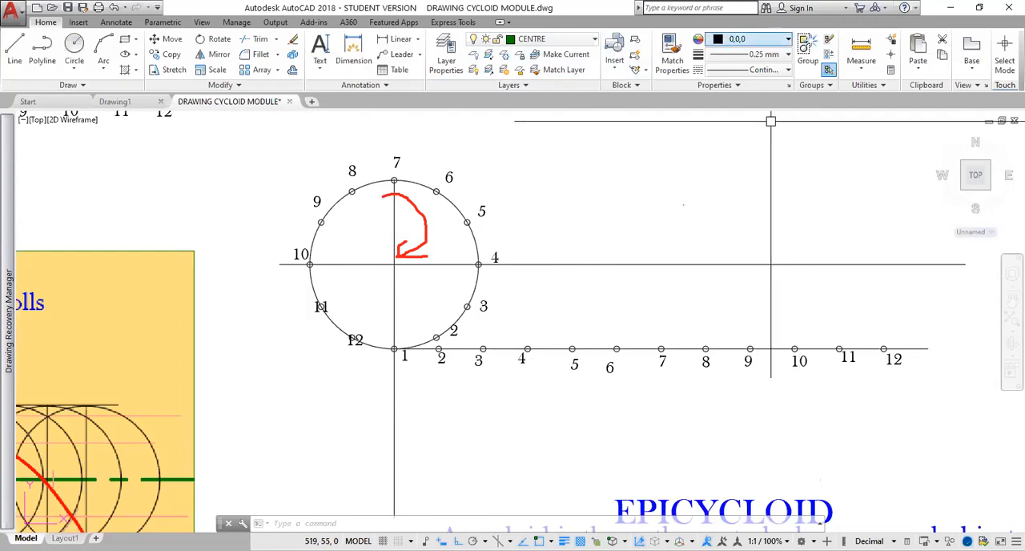
left_click(761, 39)
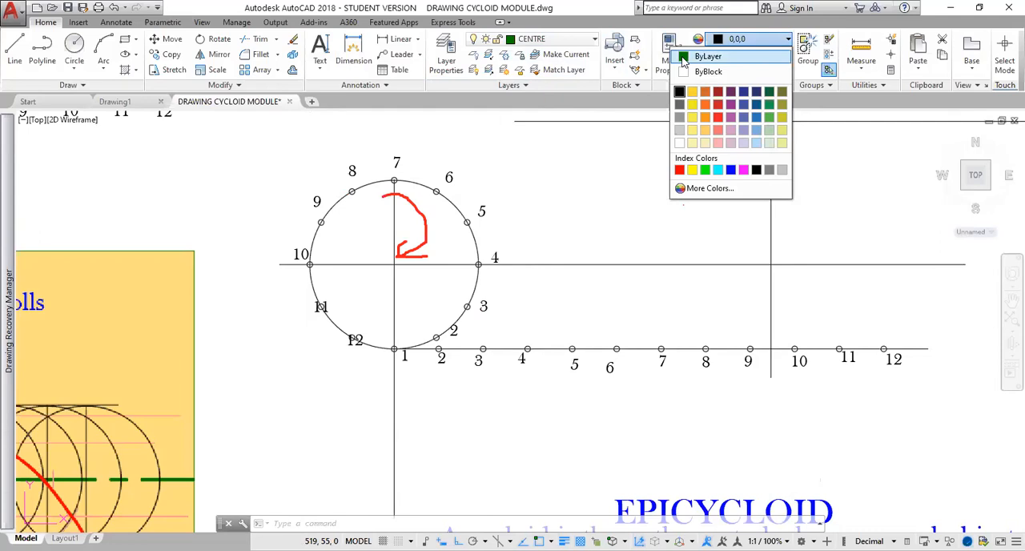
left_click(682, 57)
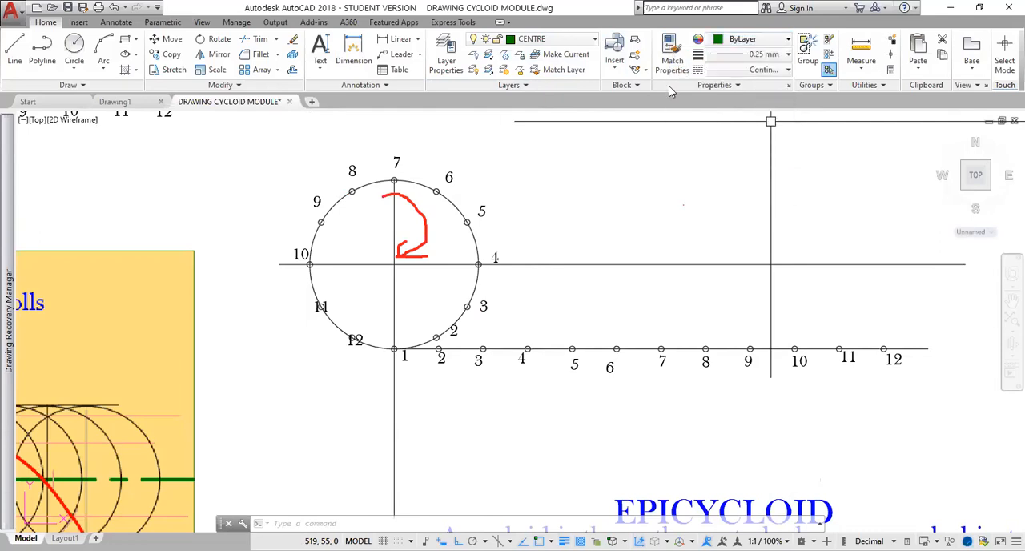
key("Escape")
key("Escape")
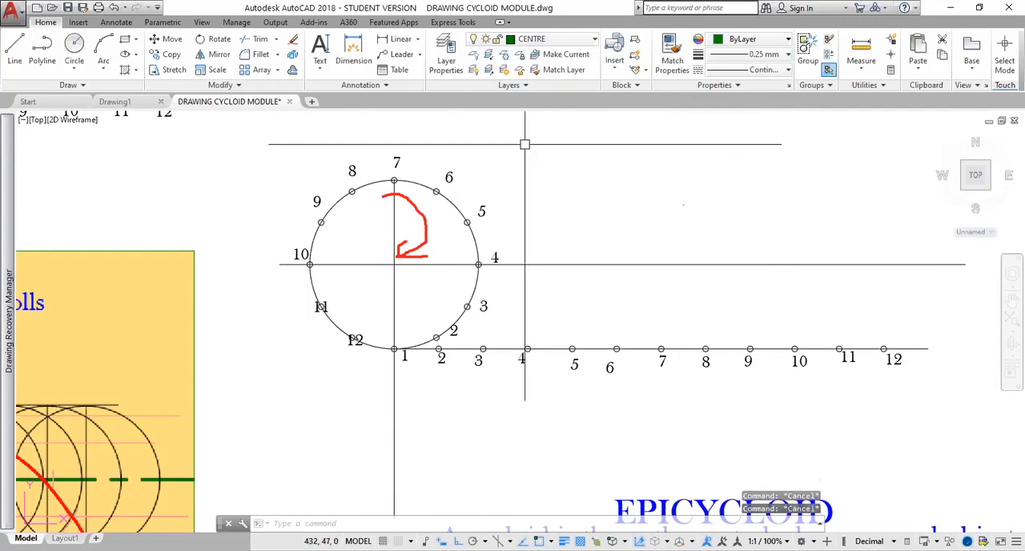
Assign the horizontal line through the circle's centre to the CENTRE layer and deselect it.
left_click(548, 264)
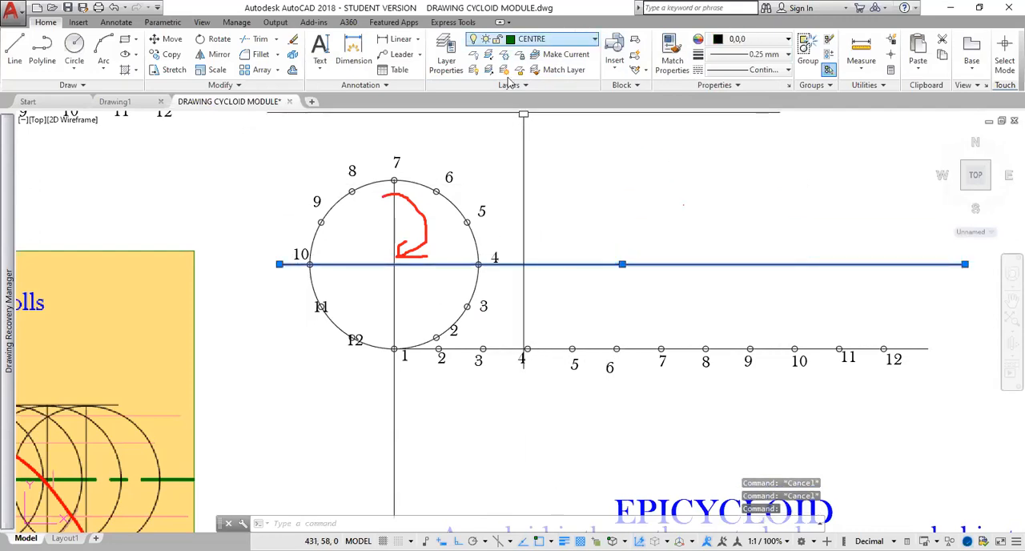
left_click(552, 38)
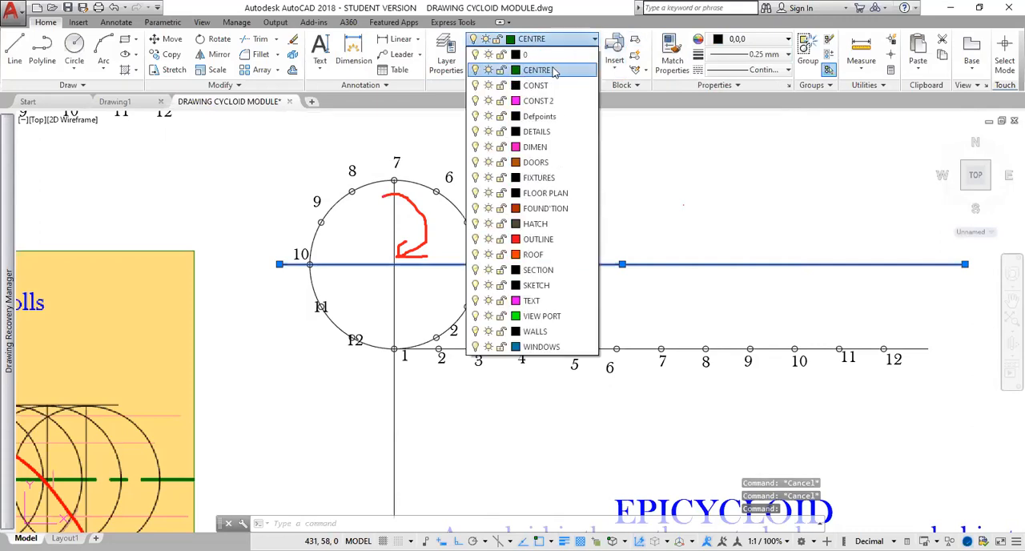
left_click(553, 70)
key("Escape")
key("Escape")
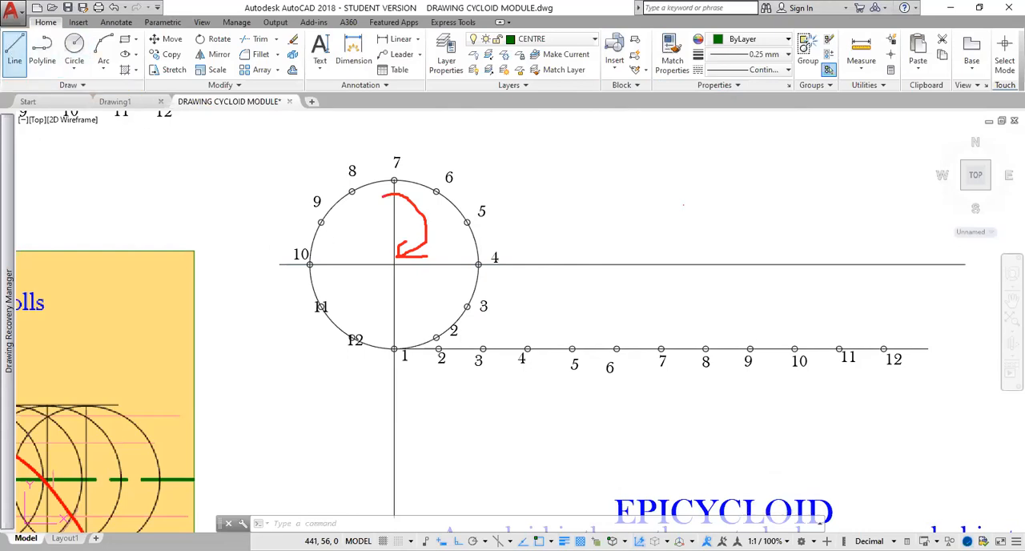
Draw a vertical line from base line division 4 up to just above the height of the circle's top.
left_click(16, 53)
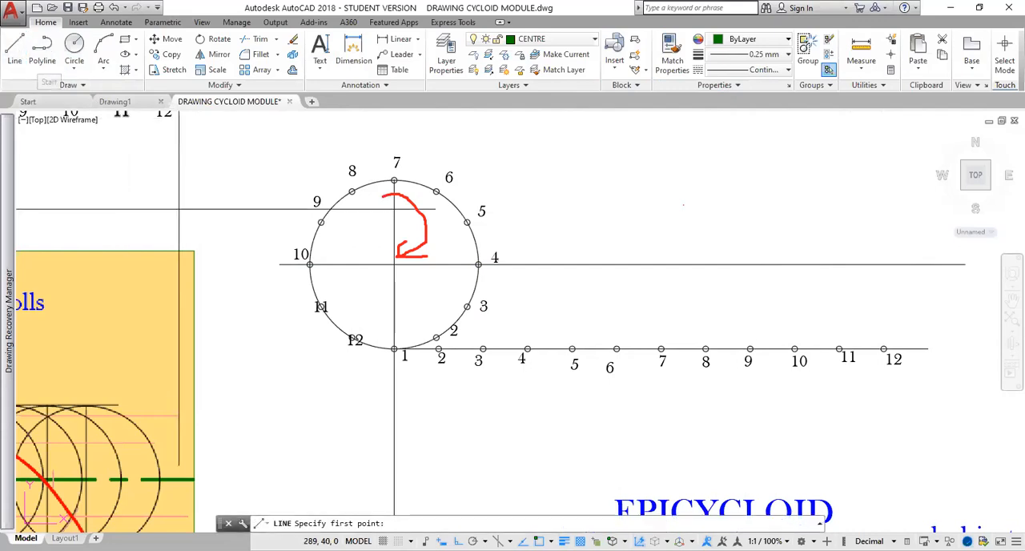
left_click(527, 349)
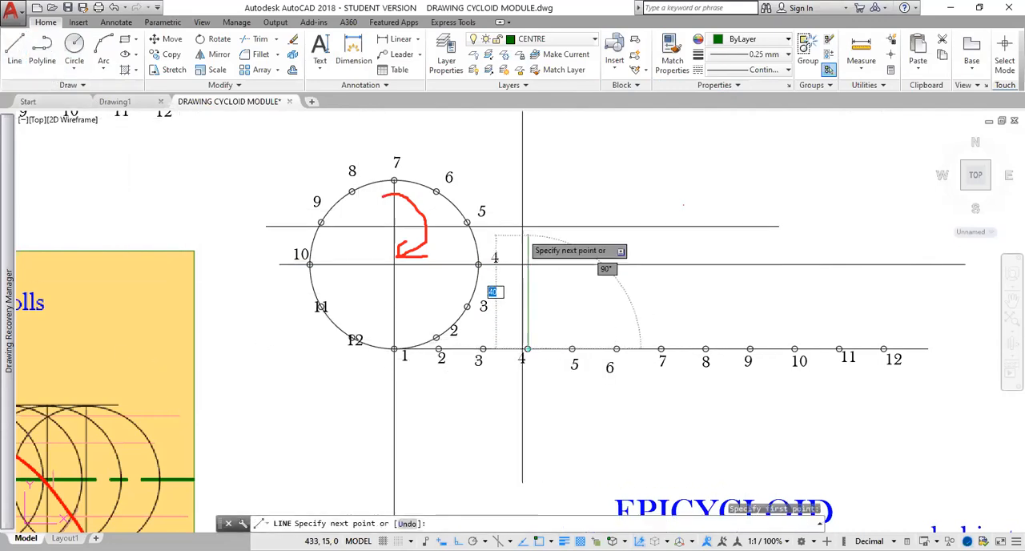
left_click(527, 173)
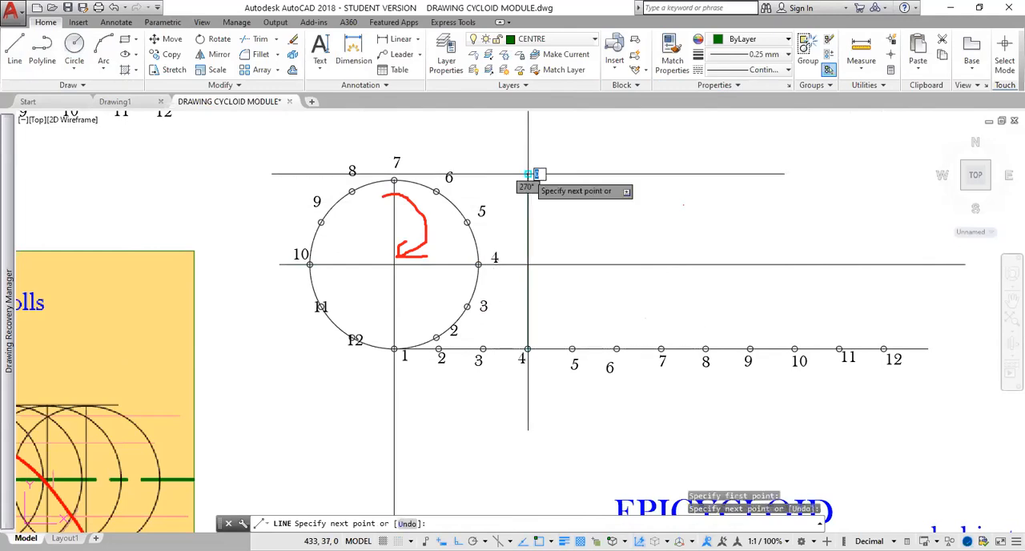
scroll(526, 329, "up", 2)
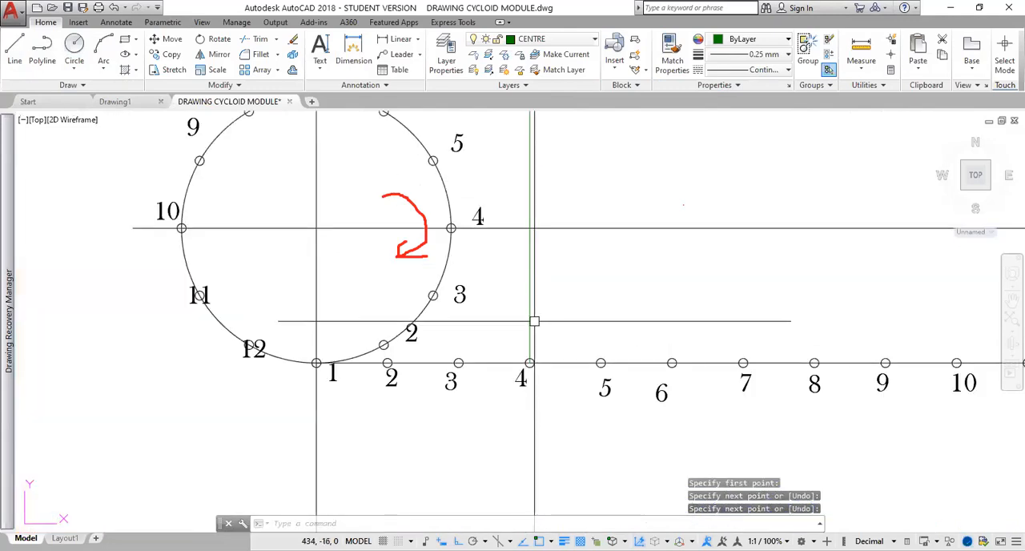
key("Return")
Copy the vertical line at division 4 to base line divisions 3, 2, 5, 6 and 7, using its lower end as base point.
left_click(530, 327)
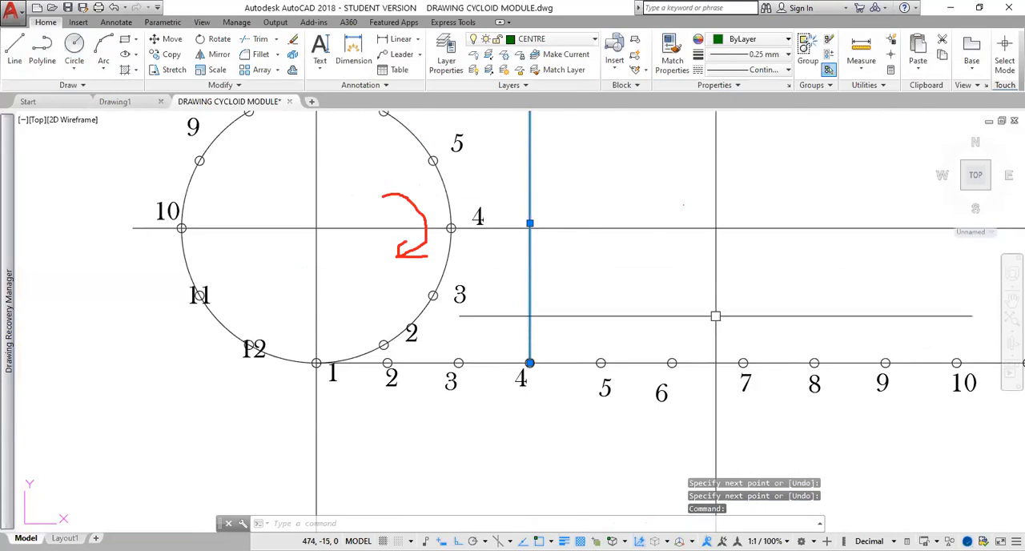
type("co")
key("Return")
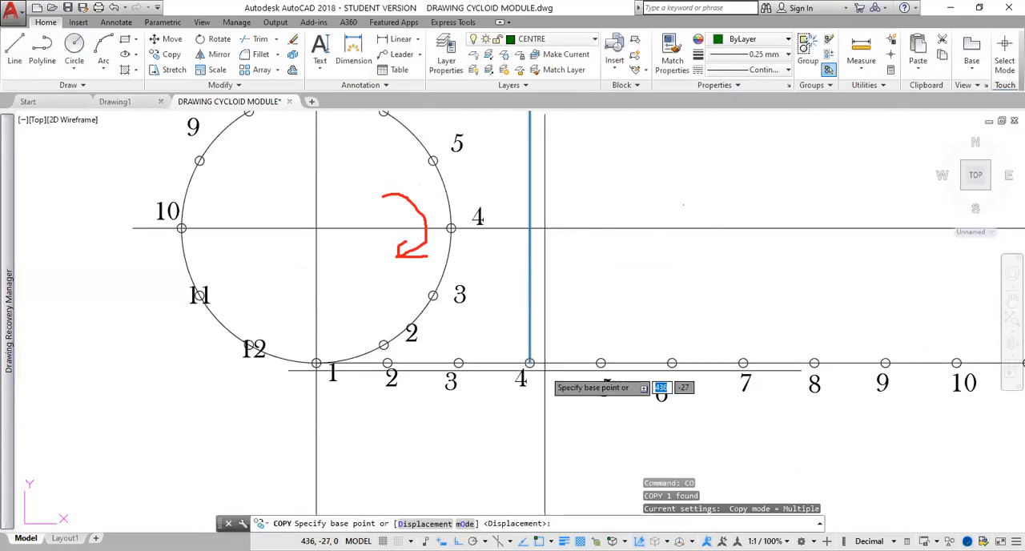
left_click(529, 363)
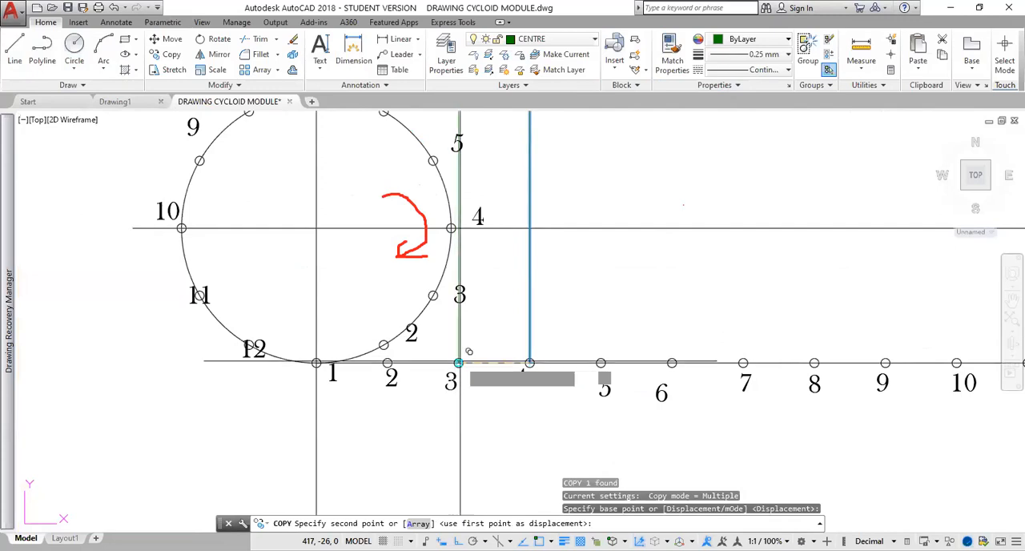
left_click(458, 362)
left_click(388, 363)
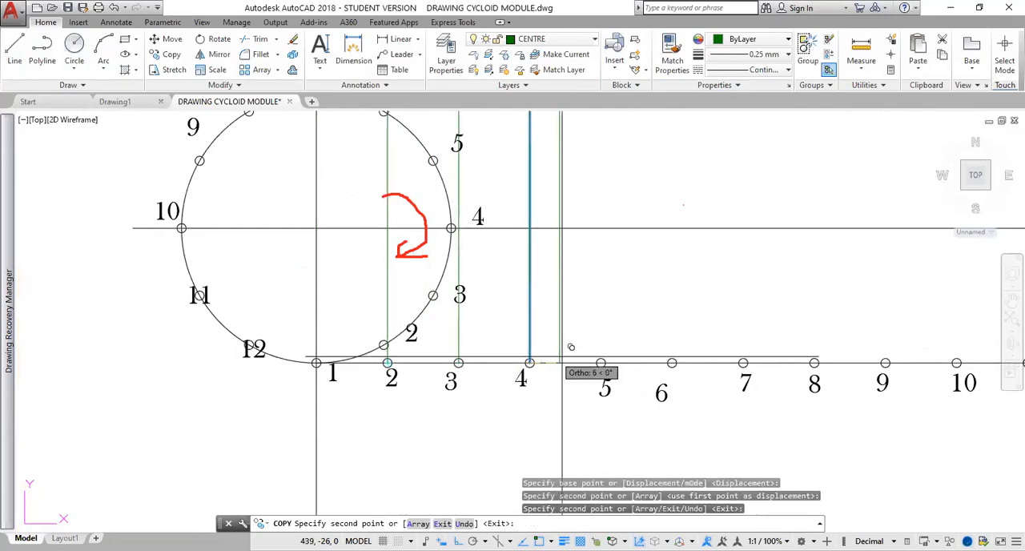
left_click(601, 362)
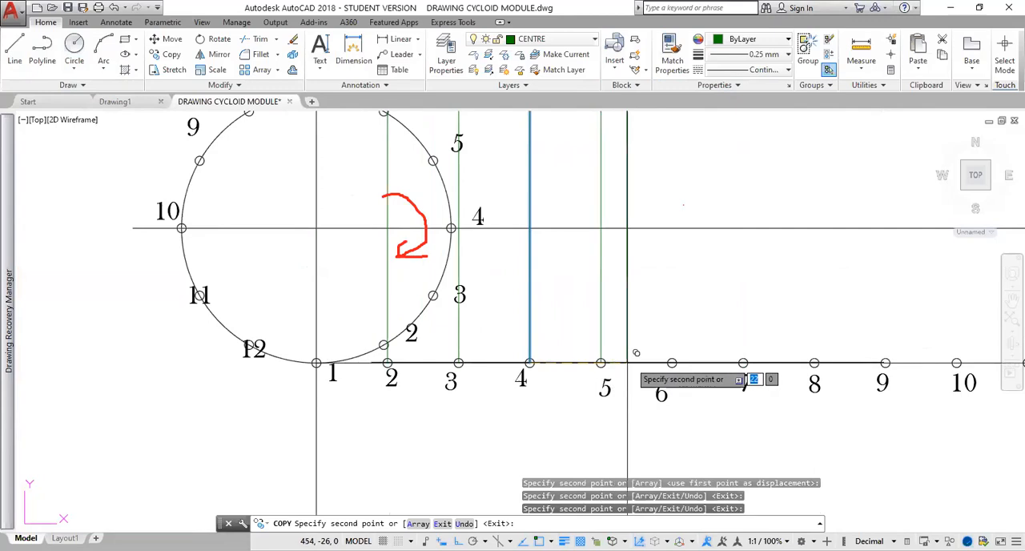
left_click(671, 363)
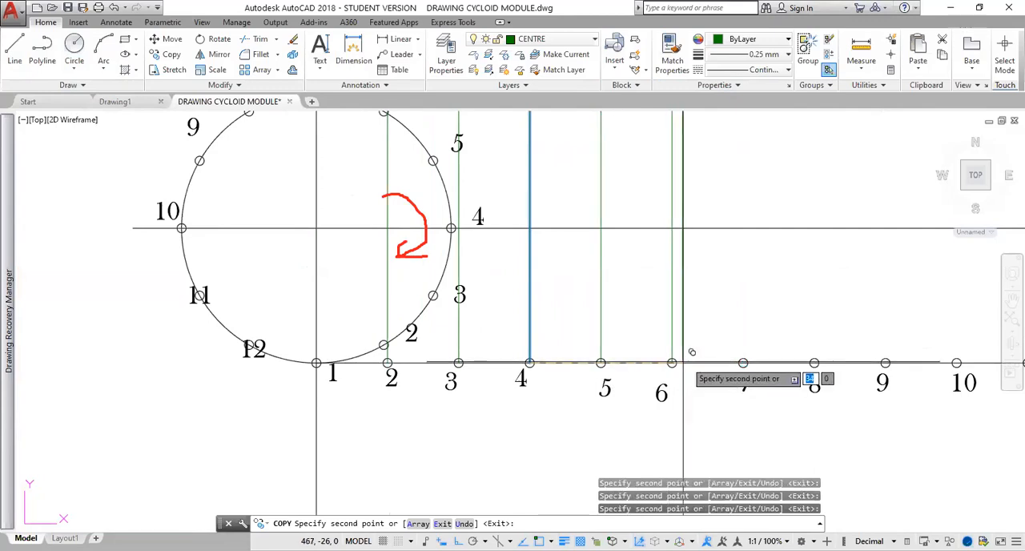
left_click(743, 363)
Place further copies of the vertical line at base line divisions 8 to 12 and at the base line's far end, and finish copying.
middle_click_drag(766, 297, 480, 244)
left_click(552, 311)
left_click(623, 311)
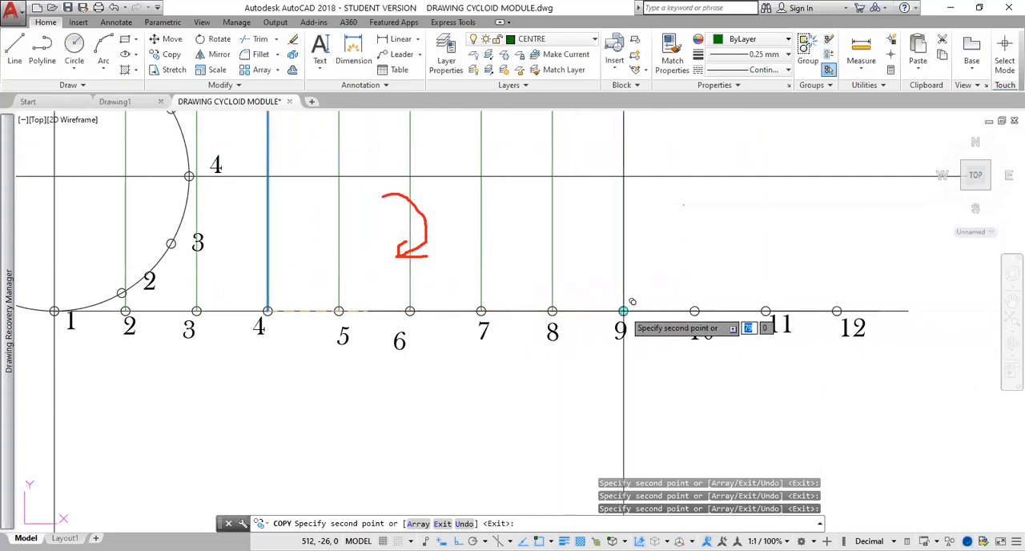
left_click(693, 310)
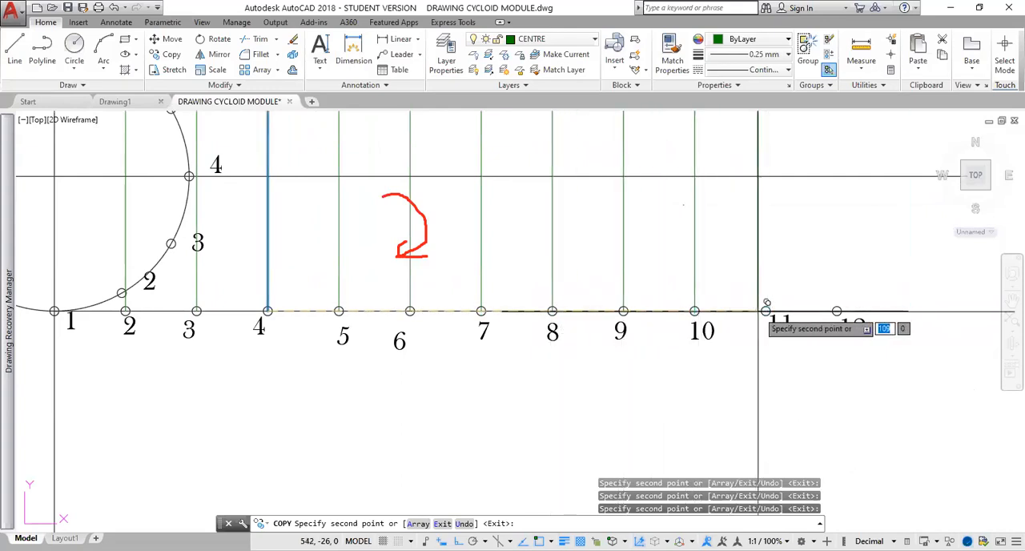
left_click(765, 311)
left_click(836, 311)
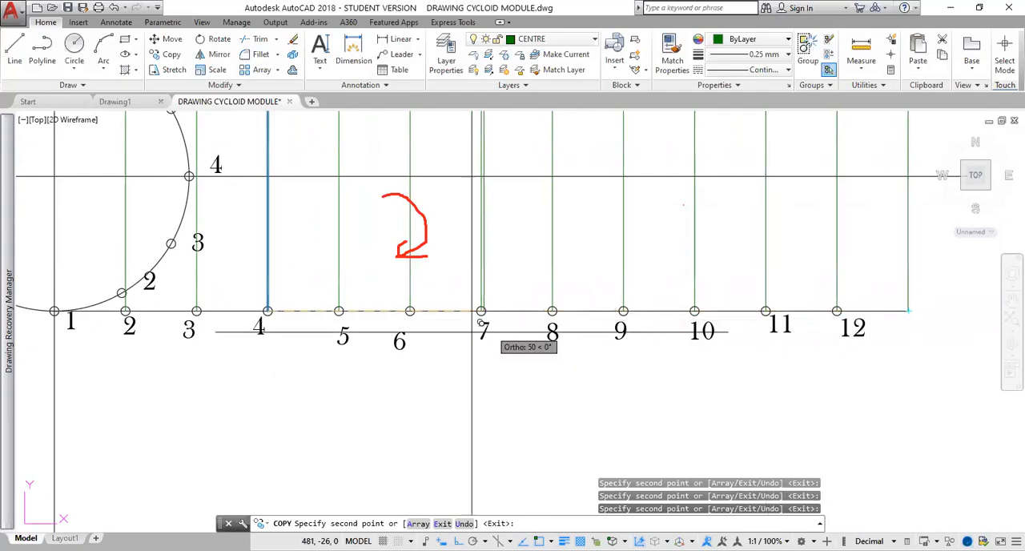
key("Escape")
Make the CONST 2 layer current.
scroll(386, 329, "down", 2)
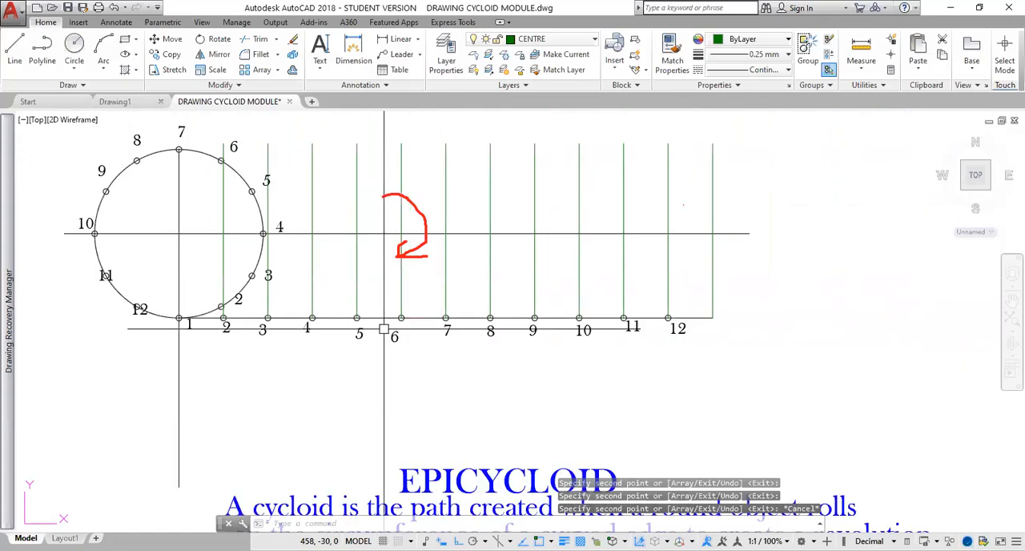
mouse_move(382, 329)
middle_mouse_down()
mouse_move(494, 279)
mouse_move(537, 248)
mouse_move(473, 237)
middle_mouse_up()
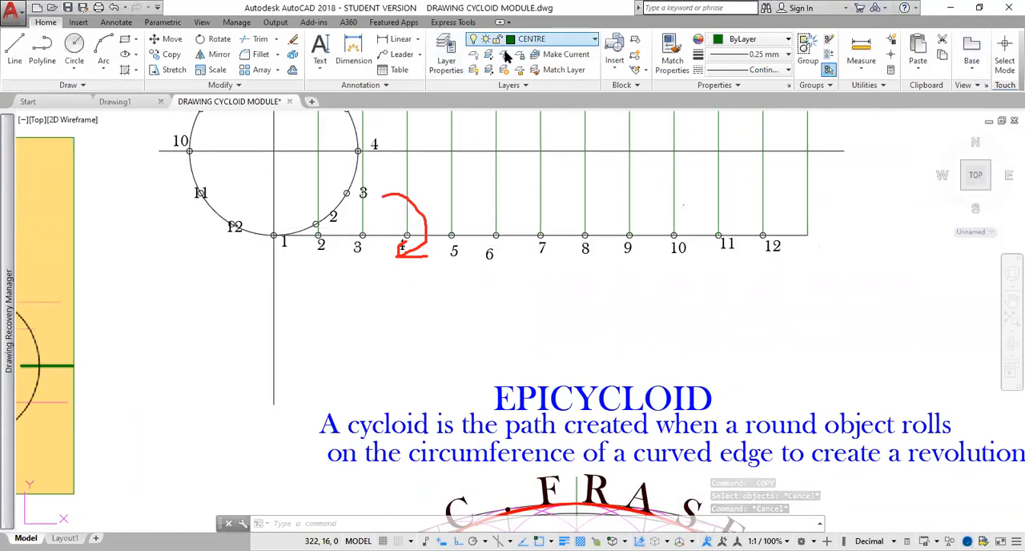
left_click(447, 69)
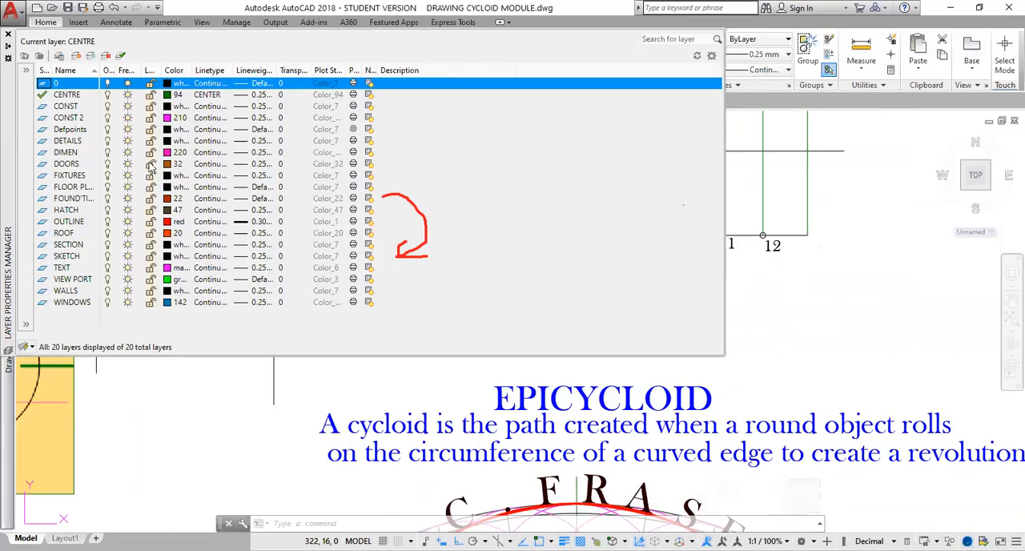
double_click(42, 118)
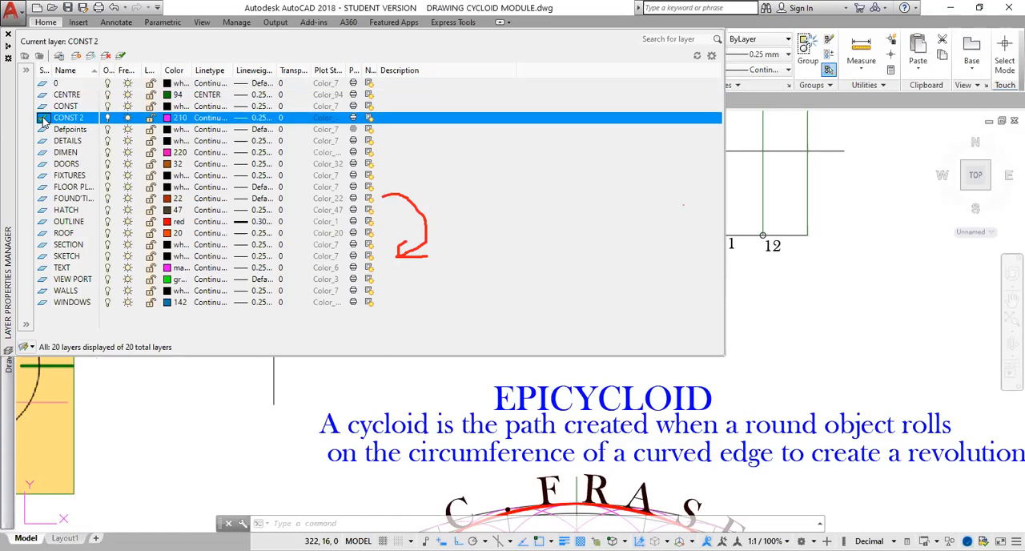
left_click(8, 34)
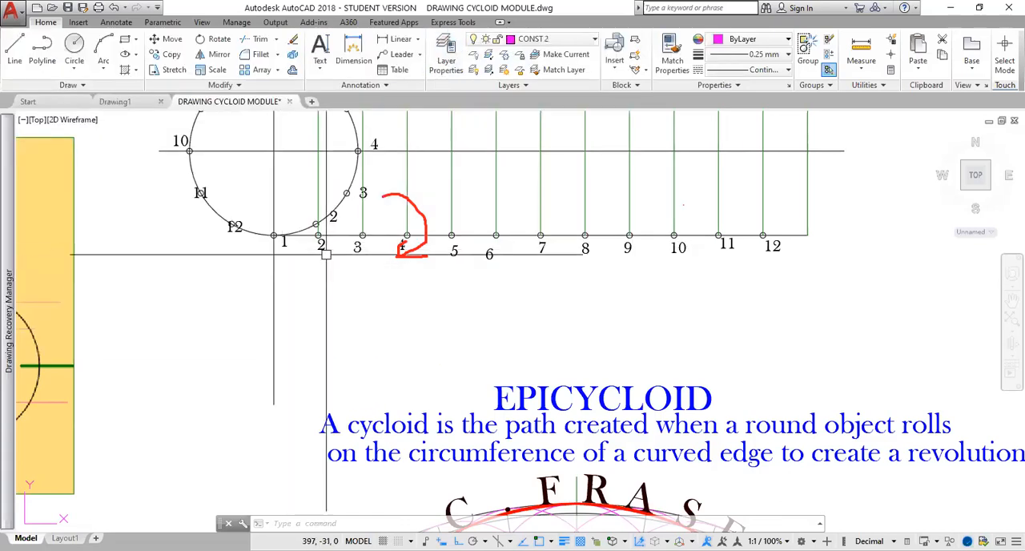
Draw a horizontal line about 226 units long from circle point 12 to beyond the last vertical line.
left_click(16, 49)
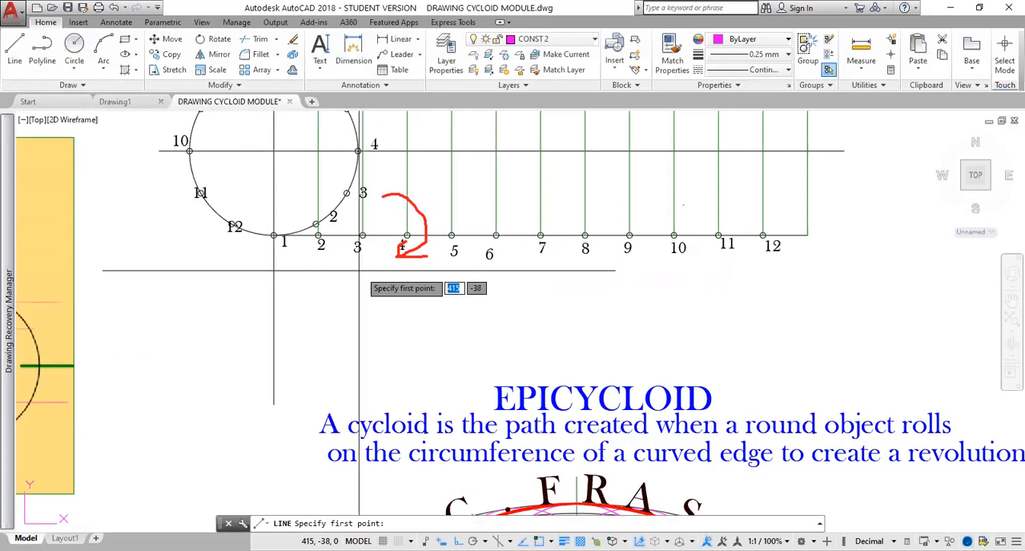
middle_click_drag(373, 277, 349, 343)
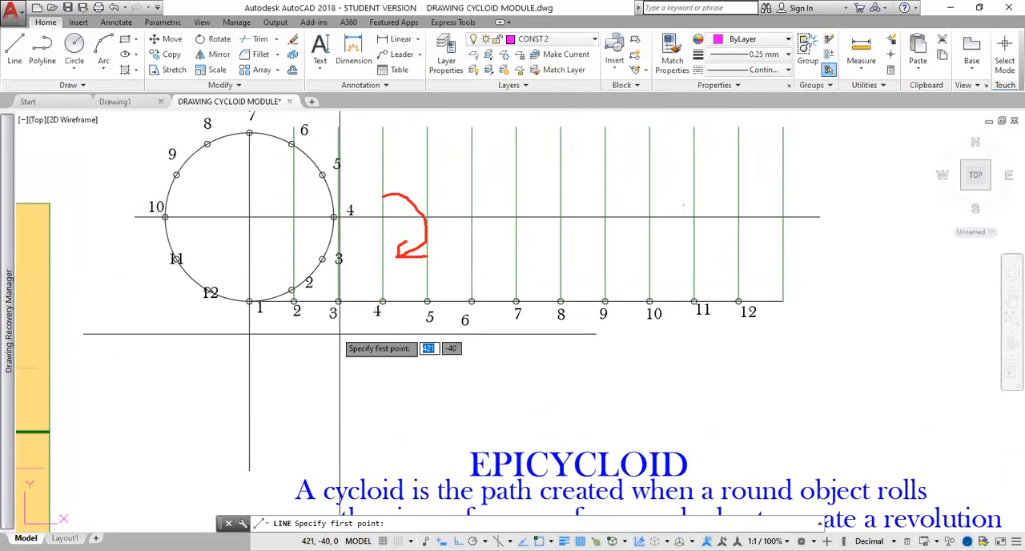
left_click(206, 291)
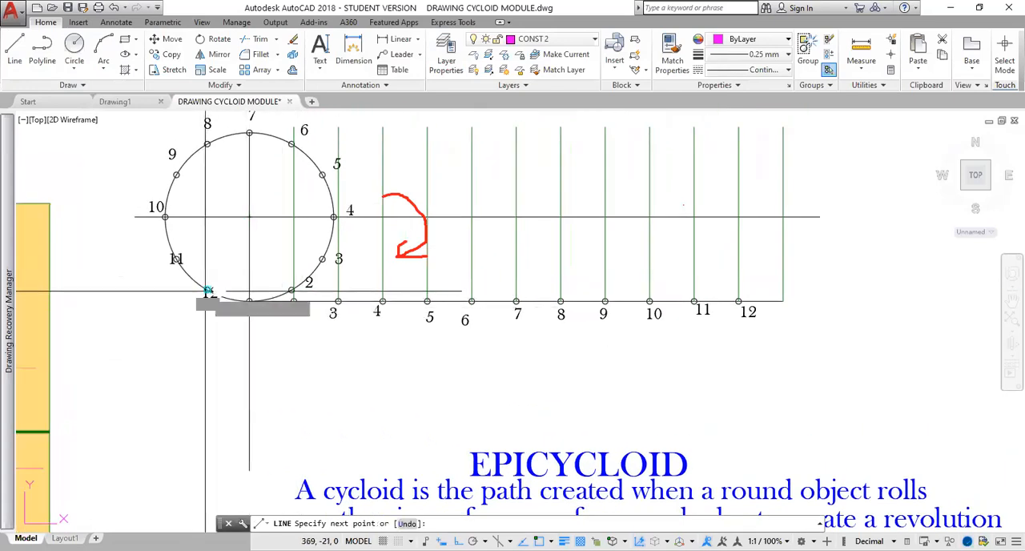
left_click(841, 280)
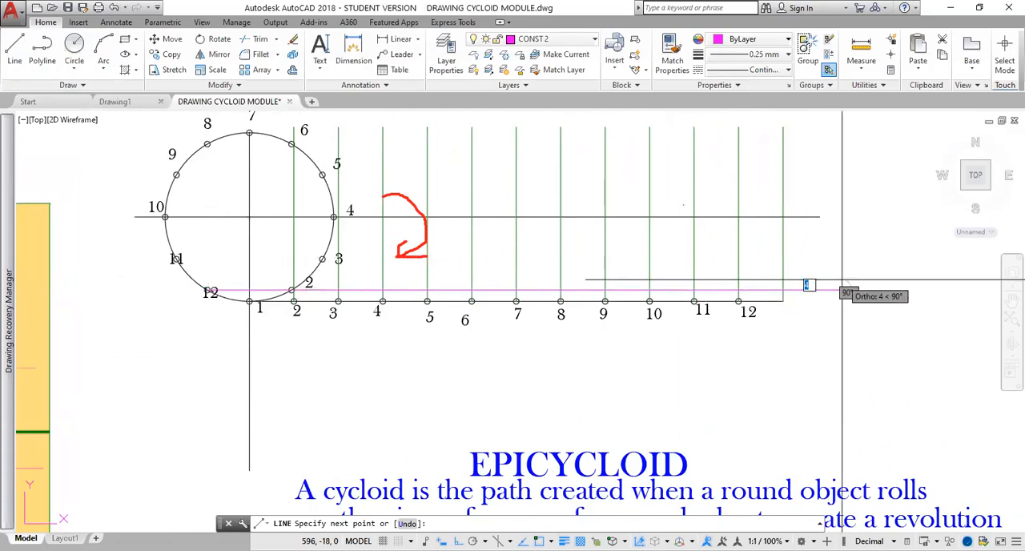
key("Escape")
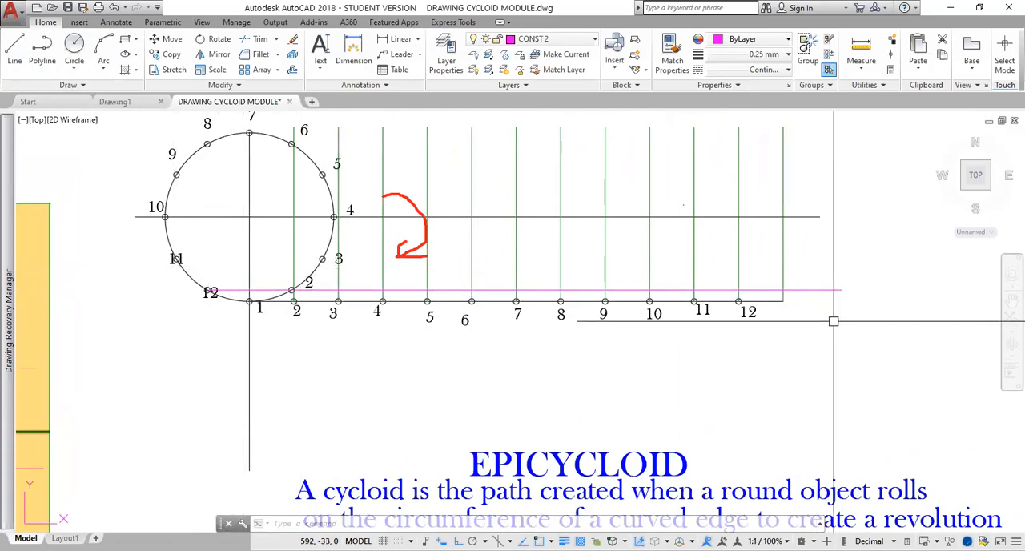
Stretch the far end of the horizontal line from circle point 12 horizontally, further beyond the last vertical line.
left_click(819, 290)
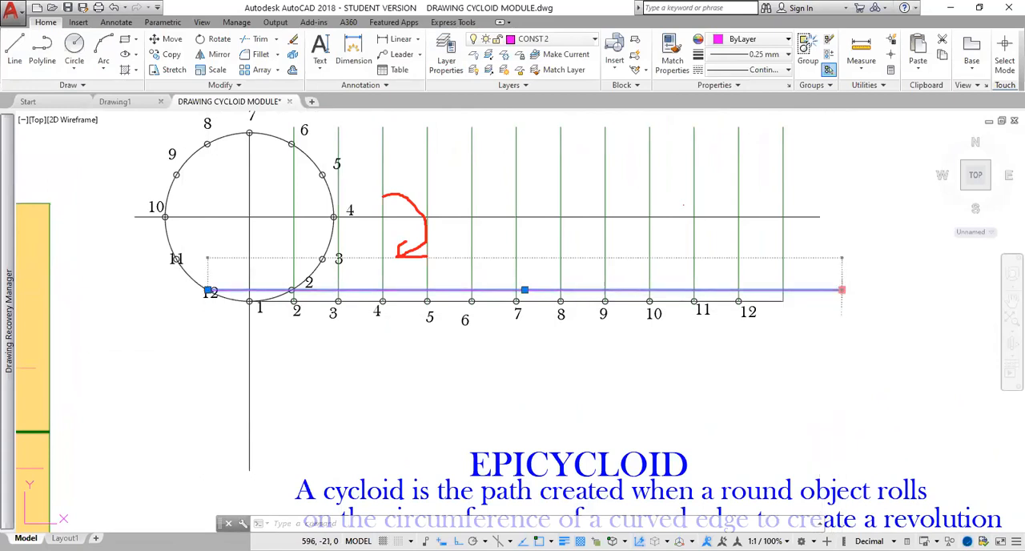
left_click(842, 290)
left_click(947, 290)
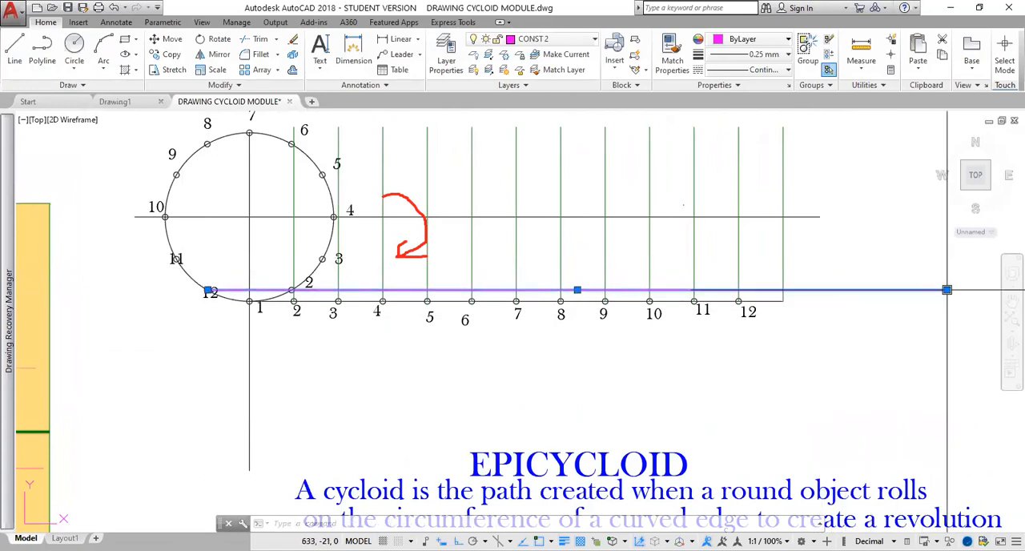
key("Escape")
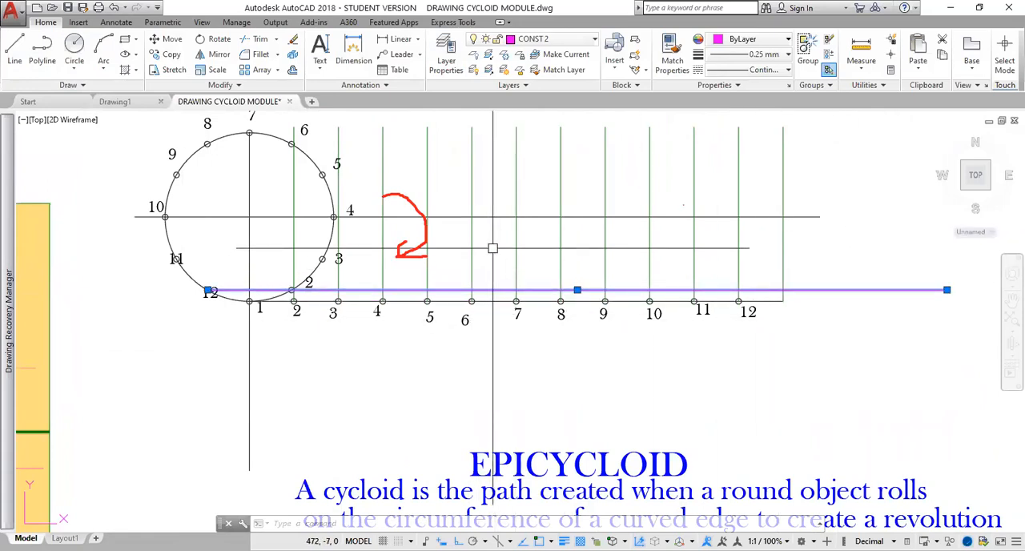
Copy the horizontal line from circle point 12 to circle points 11, 9, 8 and 7, and finish copying.
type("co")
key("Return")
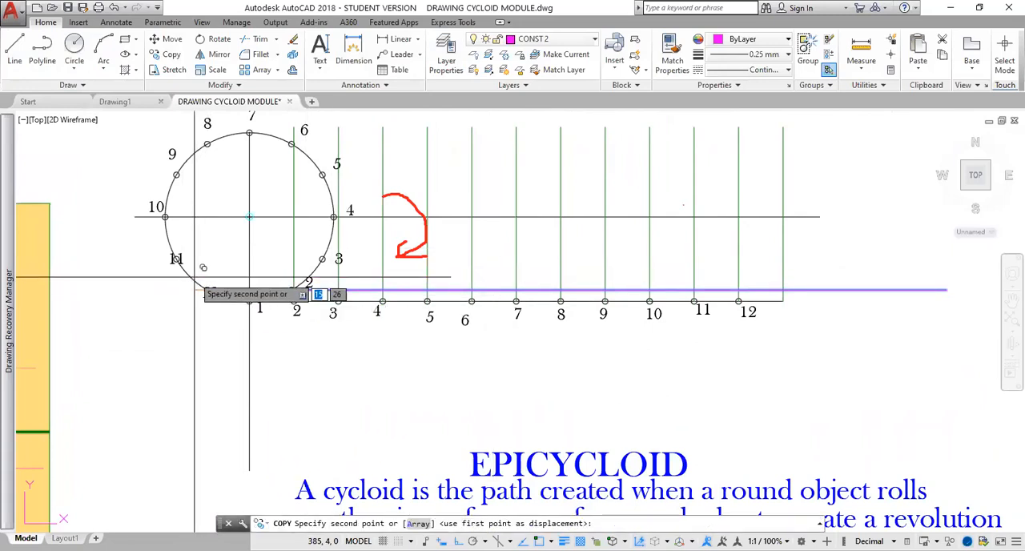
left_click(176, 259)
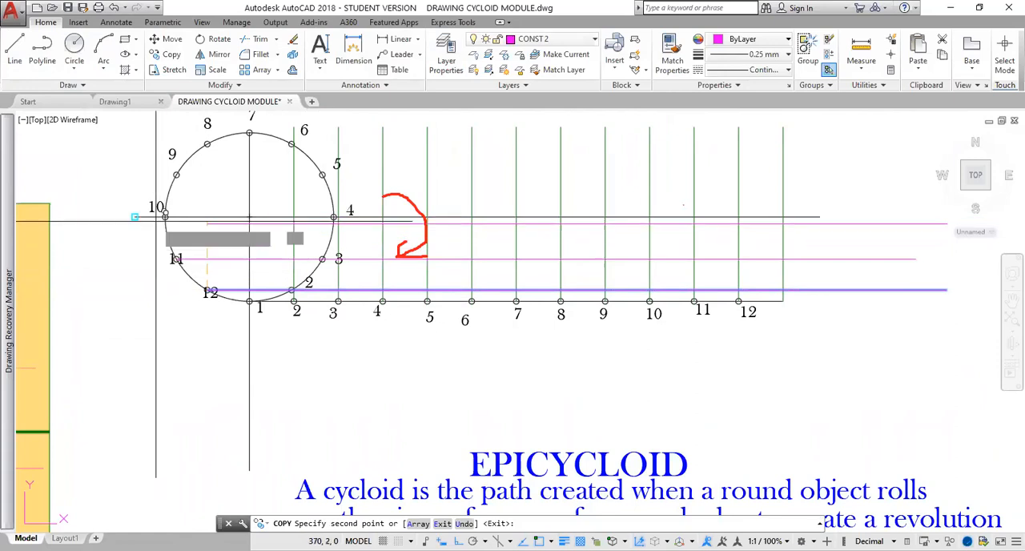
left_click(176, 174)
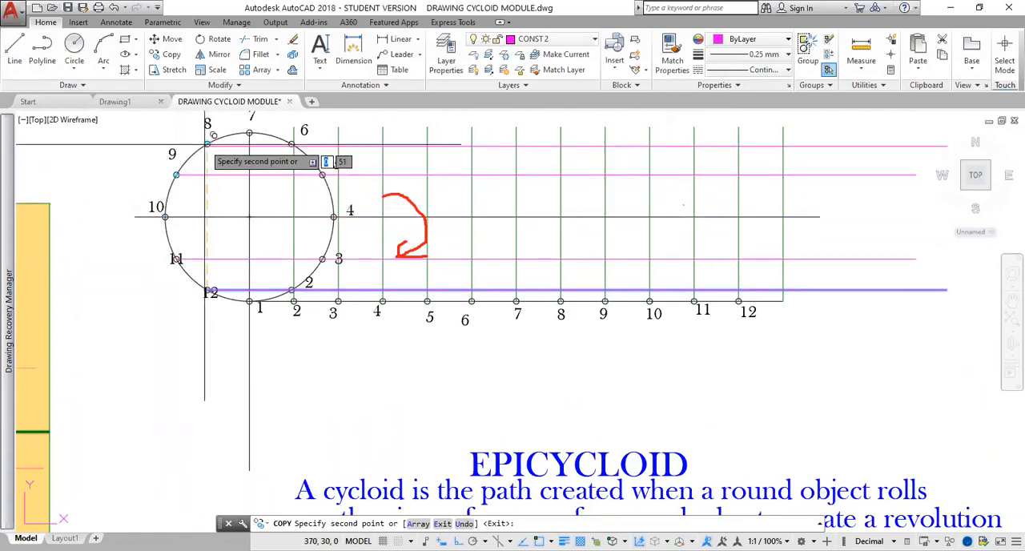
left_click(207, 143)
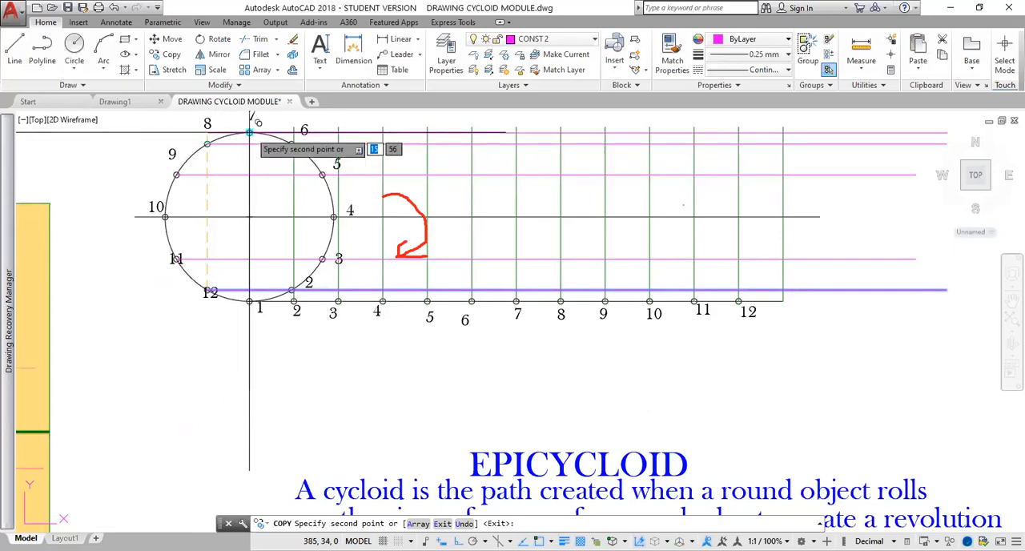
left_click(249, 132)
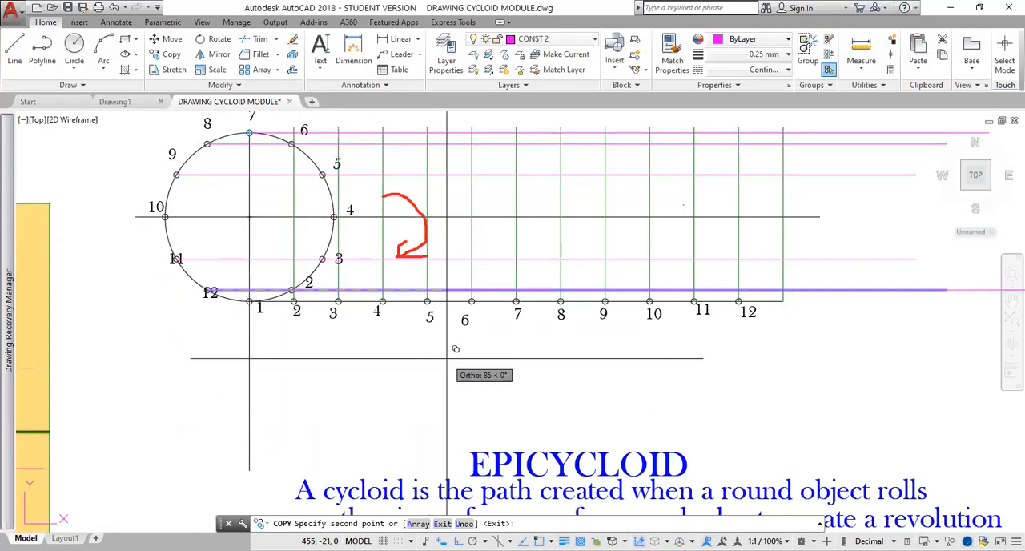
key("Return")
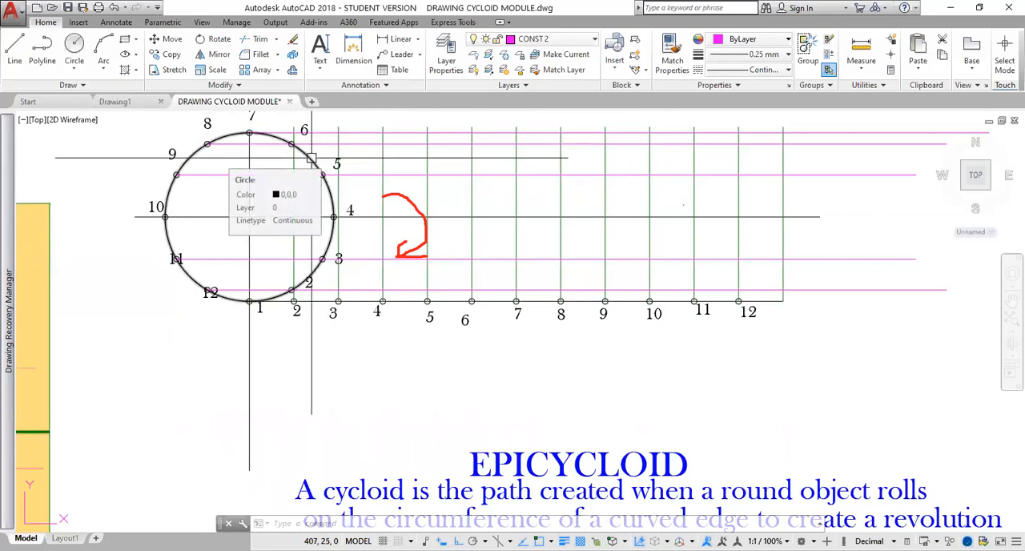
Copy the large numbered circle from its centre about 73 units straight down, below the base line.
left_click(311, 158)
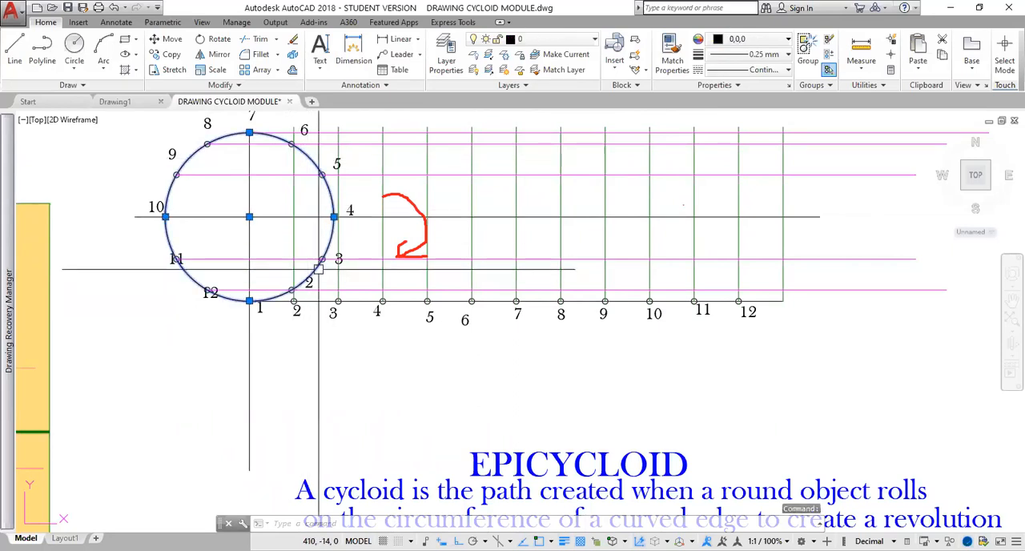
type("co")
key("Return")
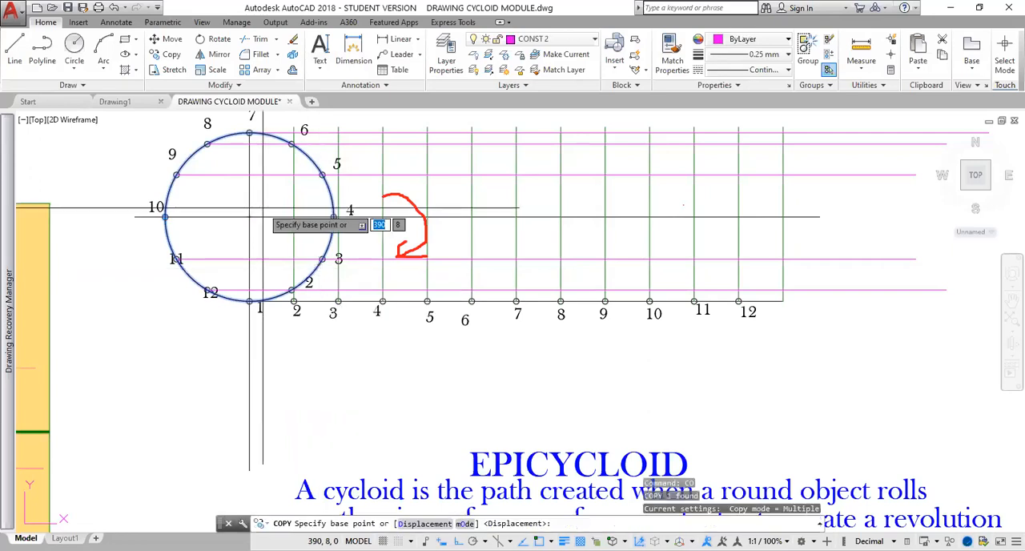
left_click(249, 216)
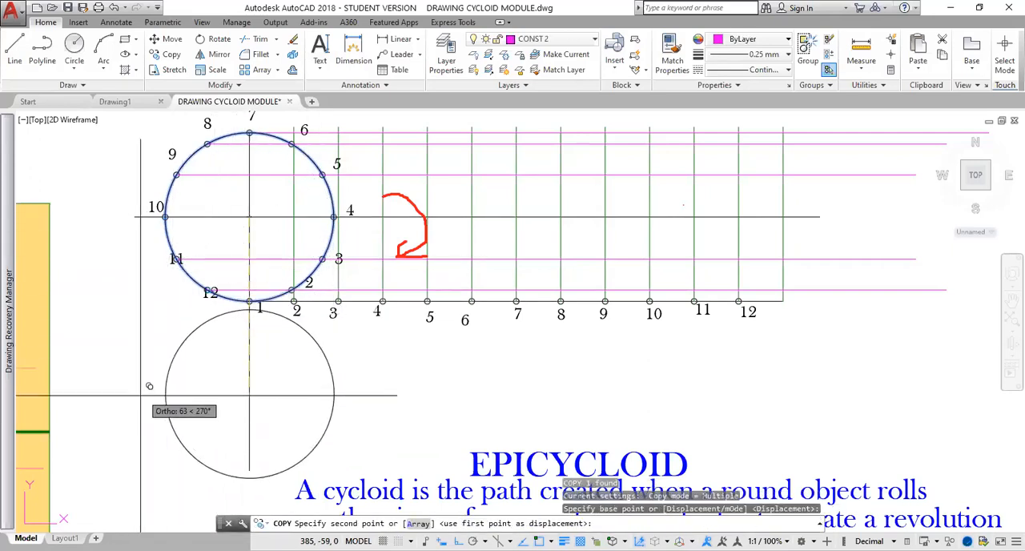
left_click(191, 413)
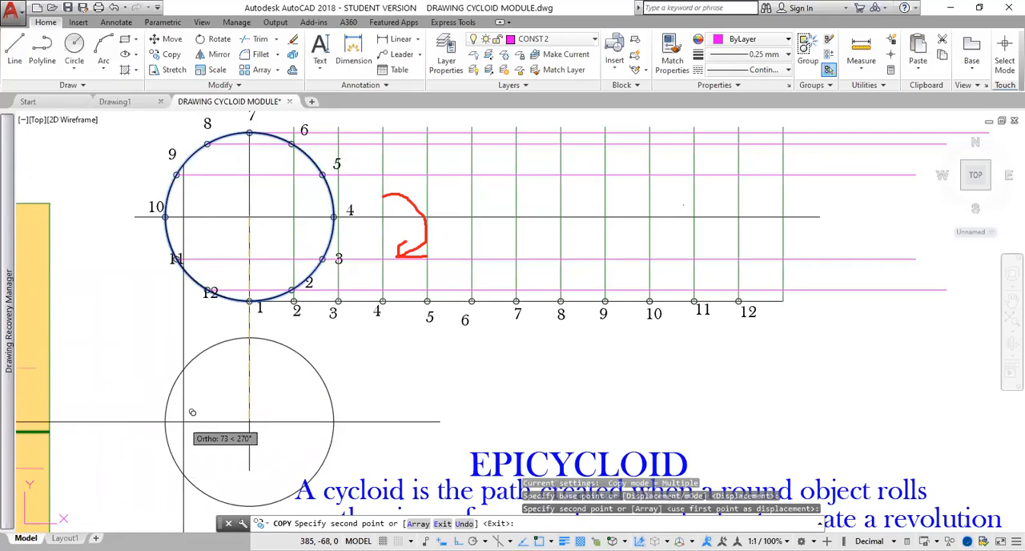
key("Escape")
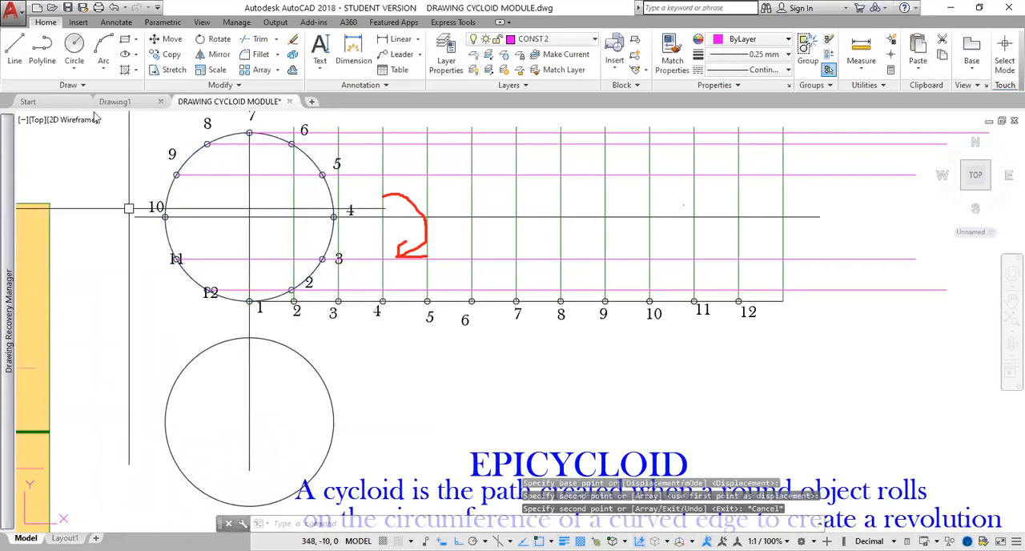
With ortho off, draw an inclined line about 45 units long at about 34° from the copied circle's centre to beyond its circumference.
left_click(14, 50)
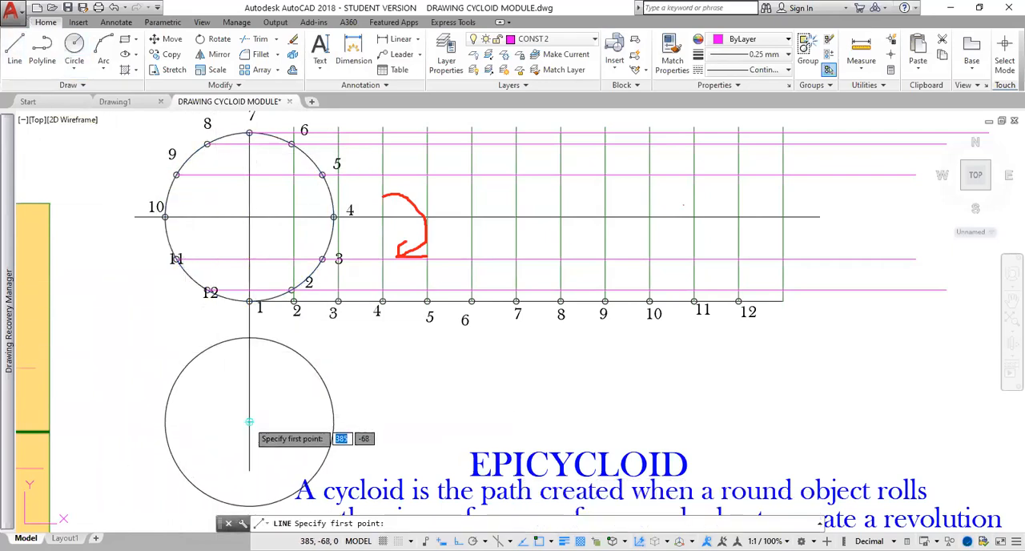
left_click(249, 421)
key("F8")
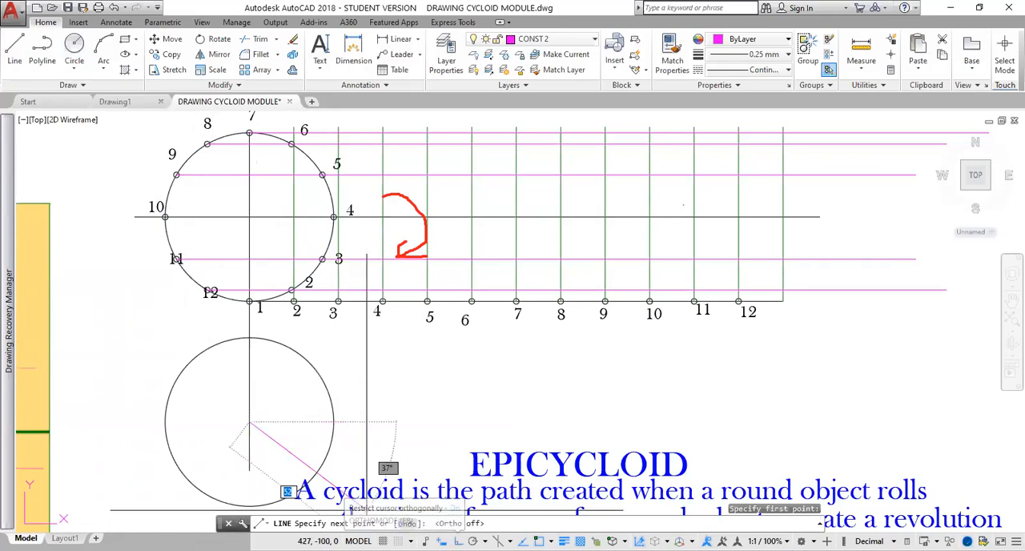
left_click(353, 352)
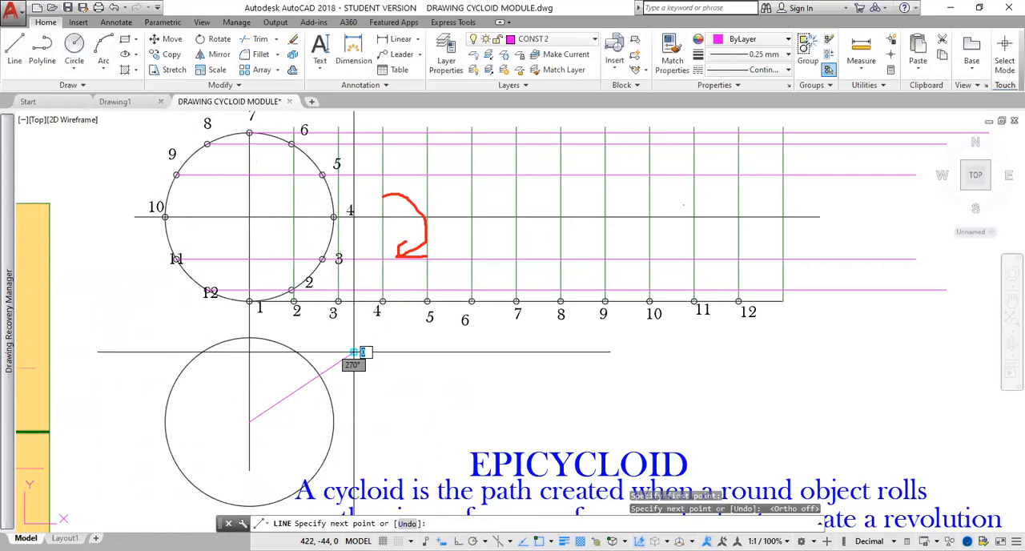
key("Escape")
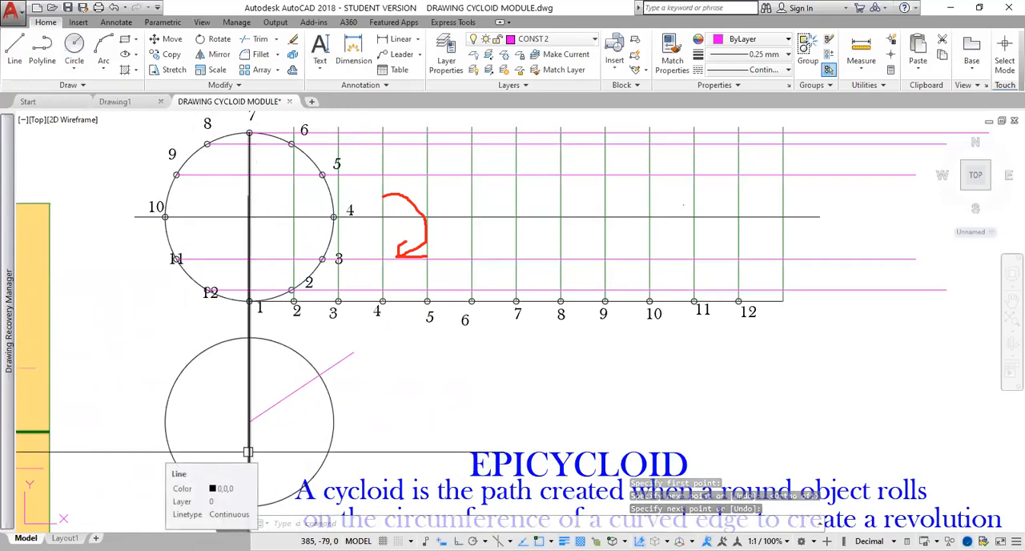
Stretch the lower end of the vertical centre line straight down to just beyond the bottom of the copied circle.
left_click(247, 453)
middle_click_drag(300, 435, 294, 371)
left_click(240, 408)
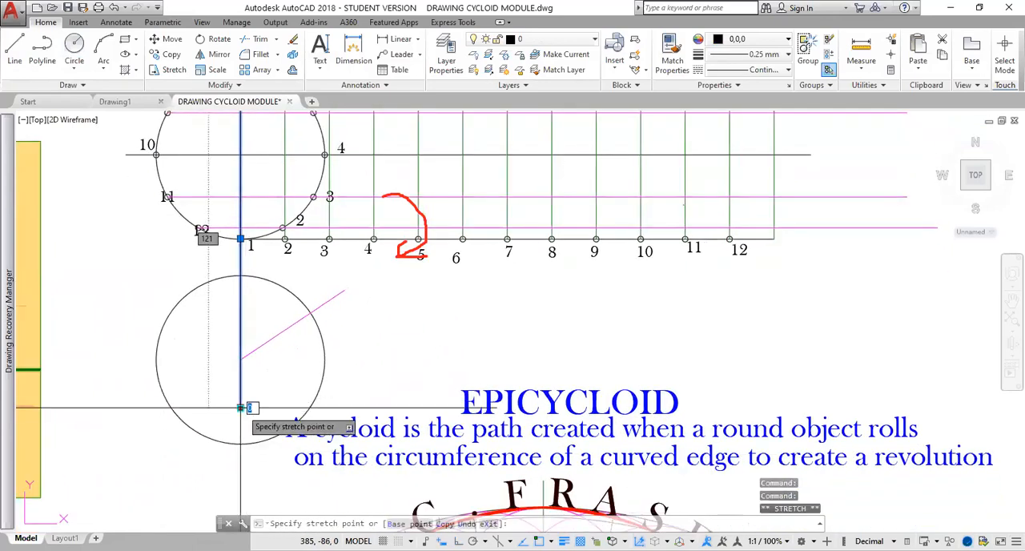
left_click(240, 456)
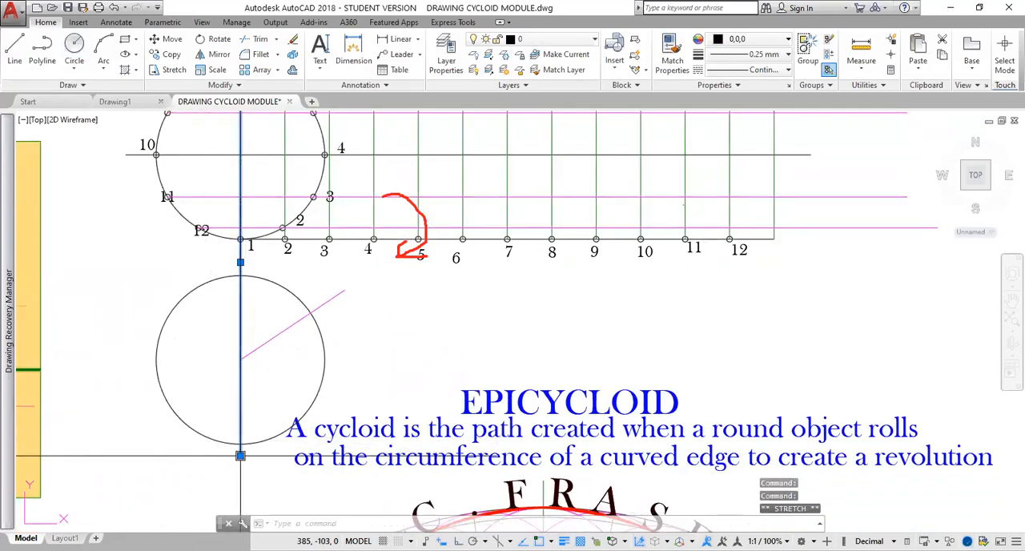
key("Escape")
Trim away the right-hand part of the copied circle between the inclined line and the lower vertical centre line.
scroll(329, 333, "down", 2)
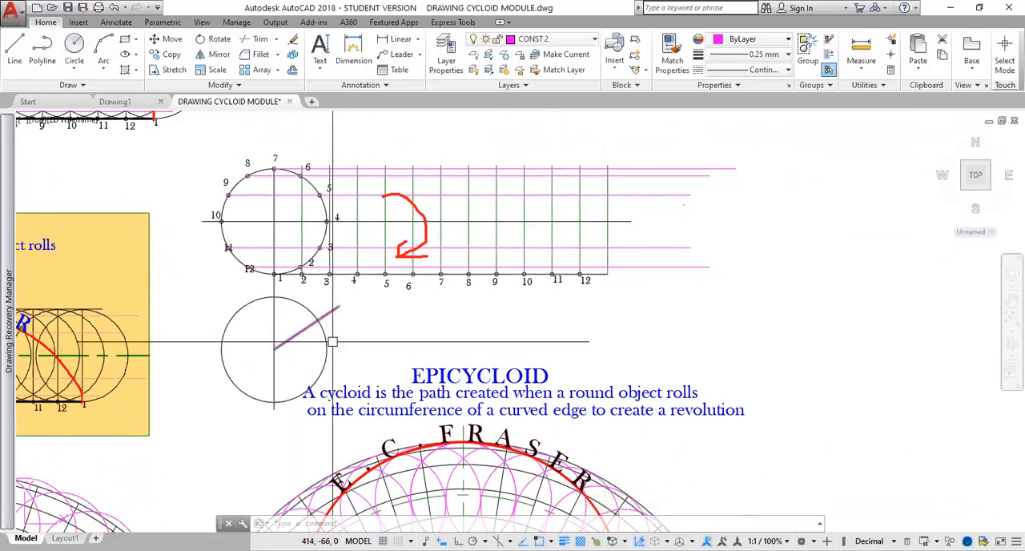
scroll(292, 326, "up", 4)
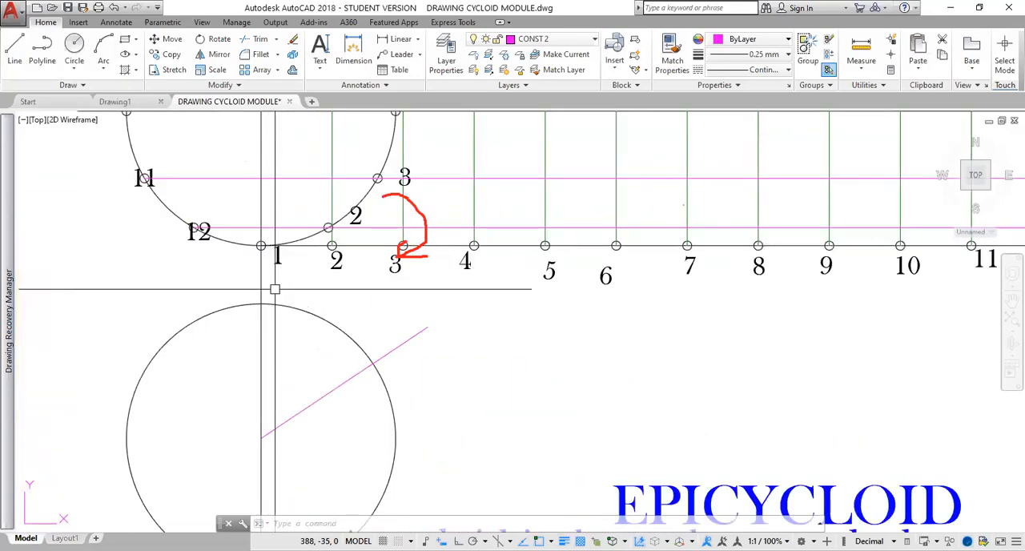
middle_click_drag(292, 326, 278, 257)
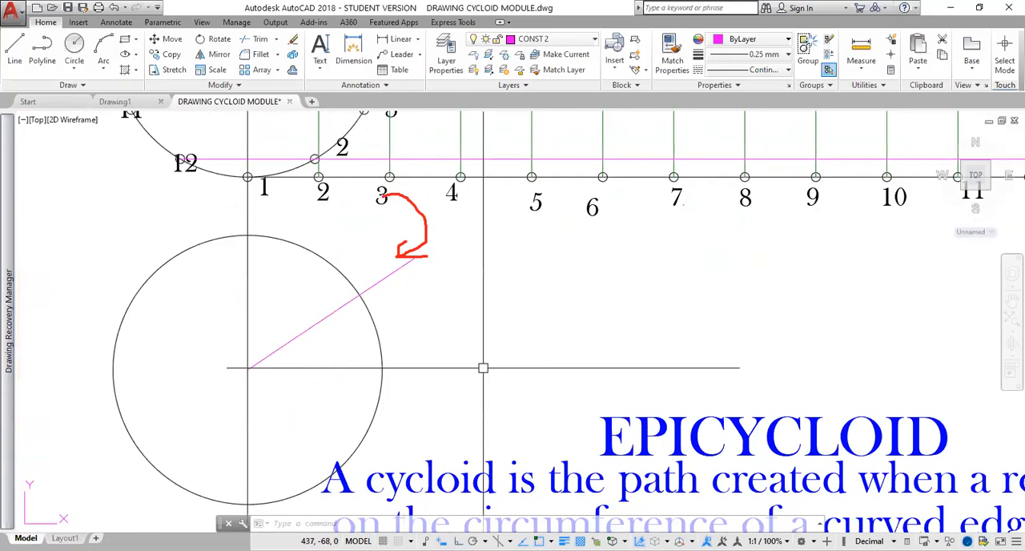
type("tr")
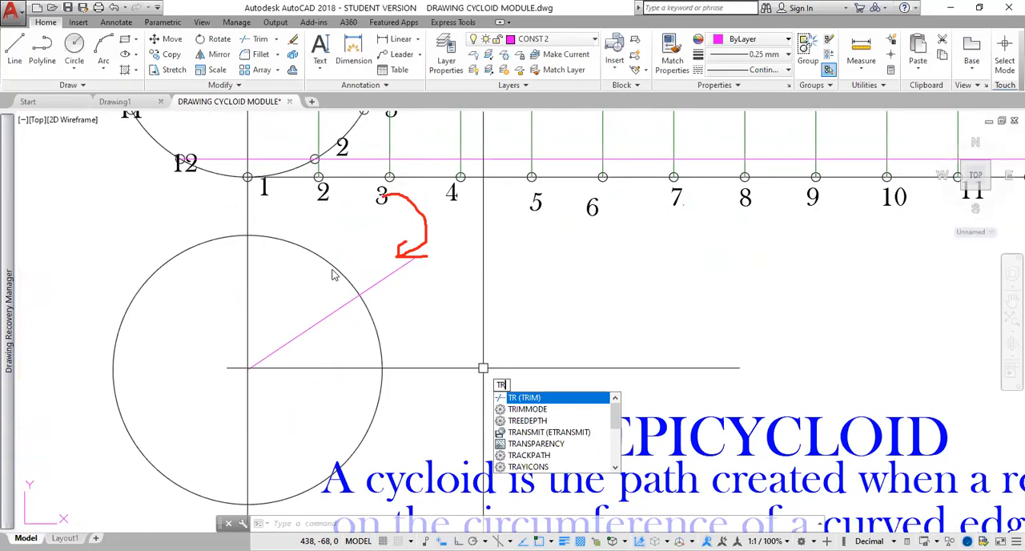
key("Return")
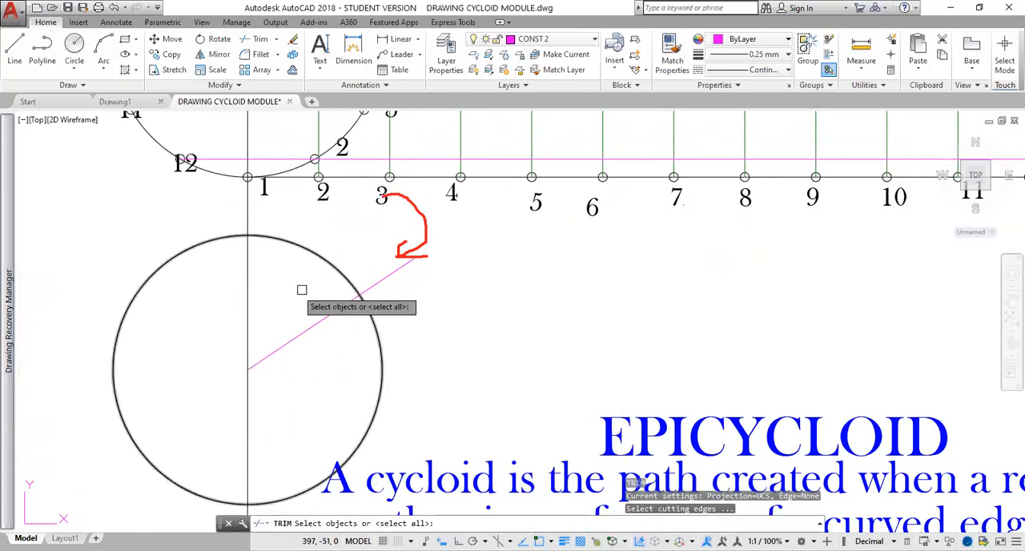
left_click(323, 325)
left_click(249, 403)
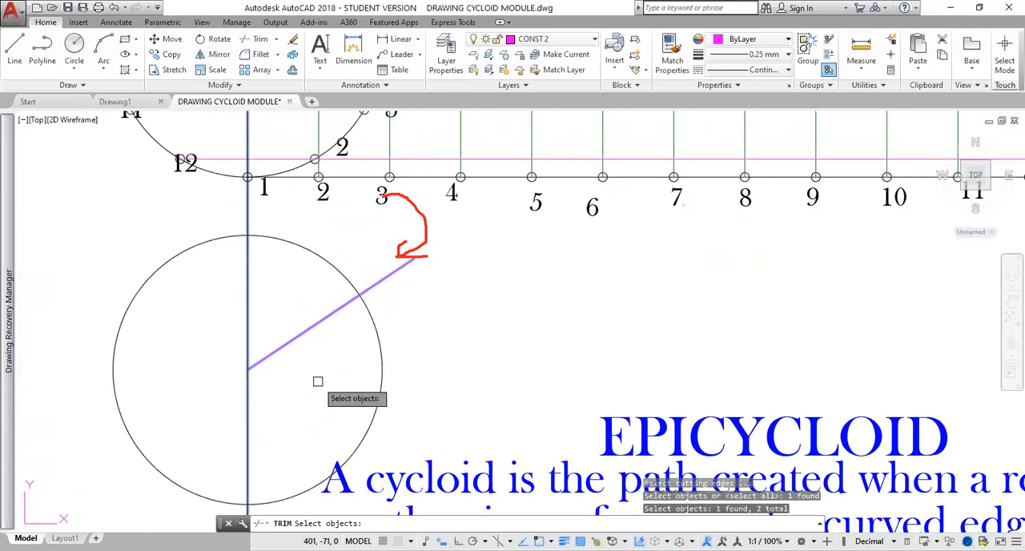
key("Return")
left_click(379, 346)
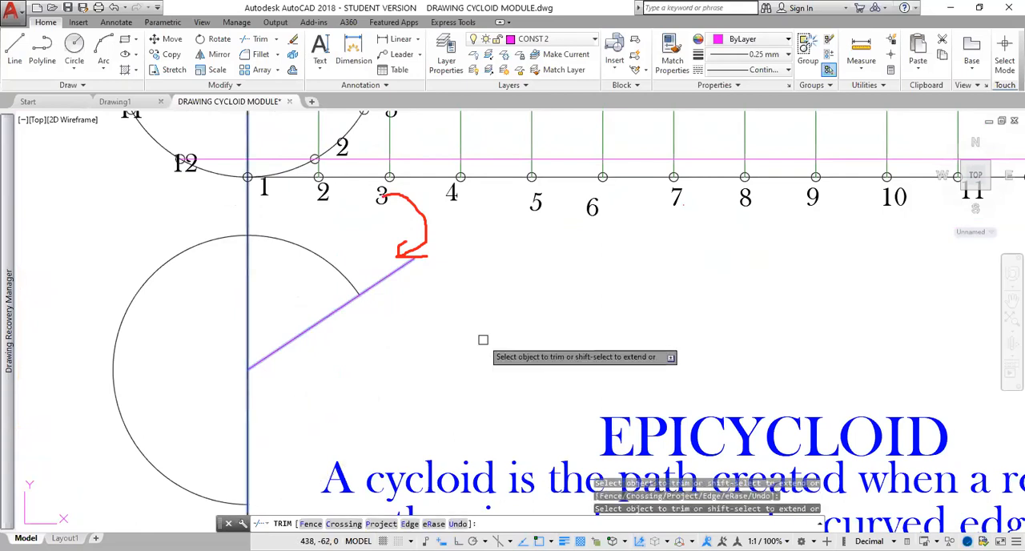
key("Escape")
Copy the trimmed arc from its centre to the intersections of the horizontal centre line with vertical lines 2 through 12 and the last vertical line.
scroll(422, 385, "down", 2)
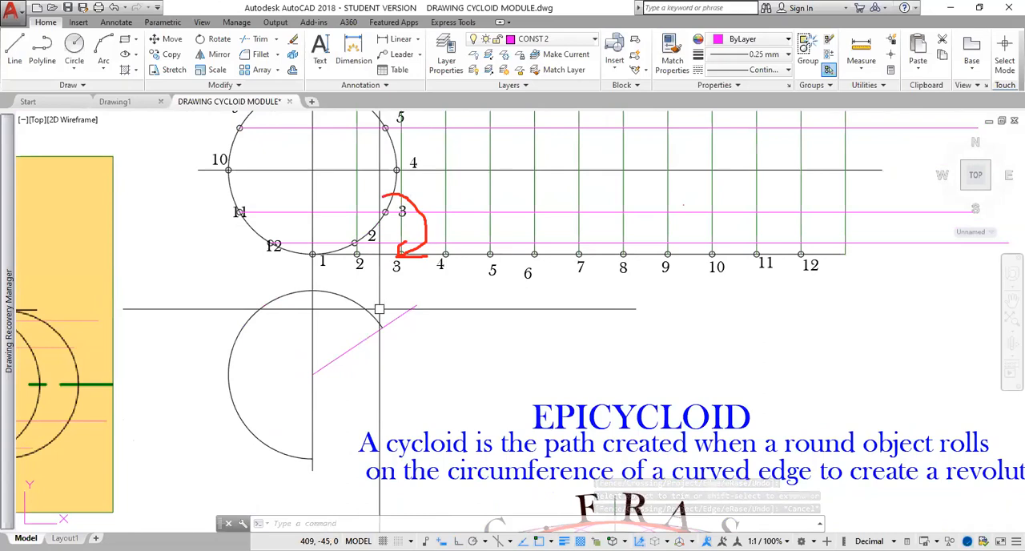
type("co")
key("Return")
left_click(373, 327)
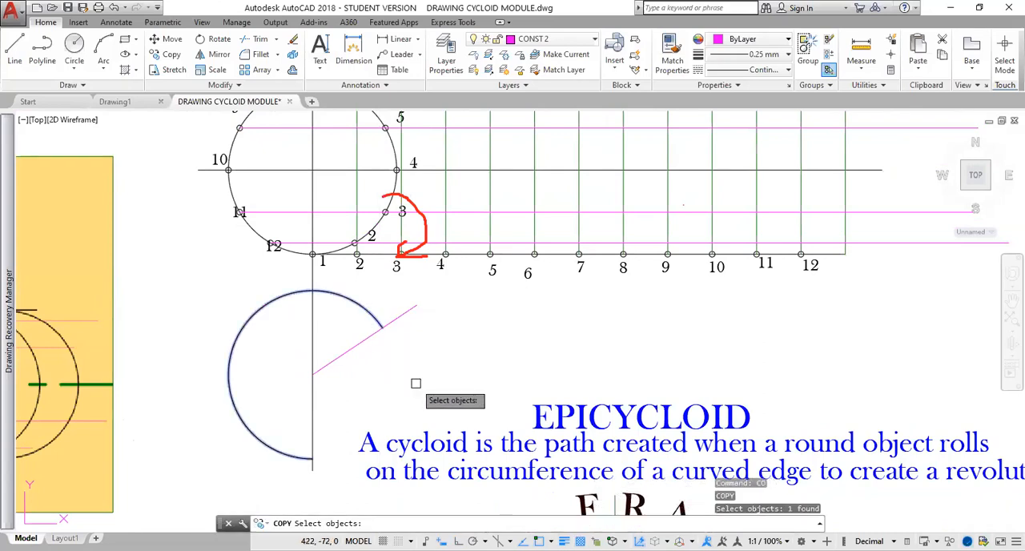
key("Return")
left_click(312, 374)
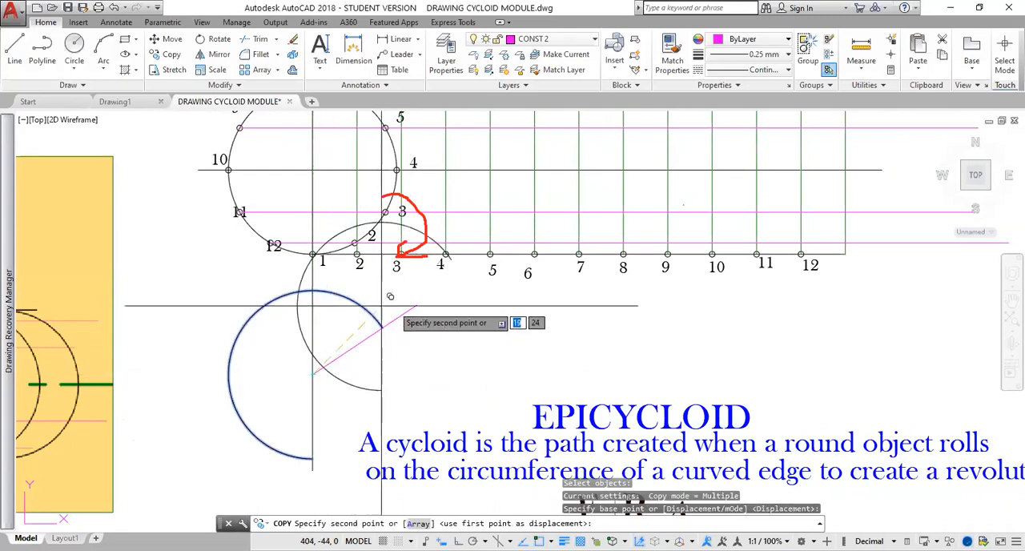
mouse_move(384, 307)
middle_mouse_down()
mouse_move(382, 382)
mouse_move(359, 384)
mouse_move(352, 345)
middle_mouse_up()
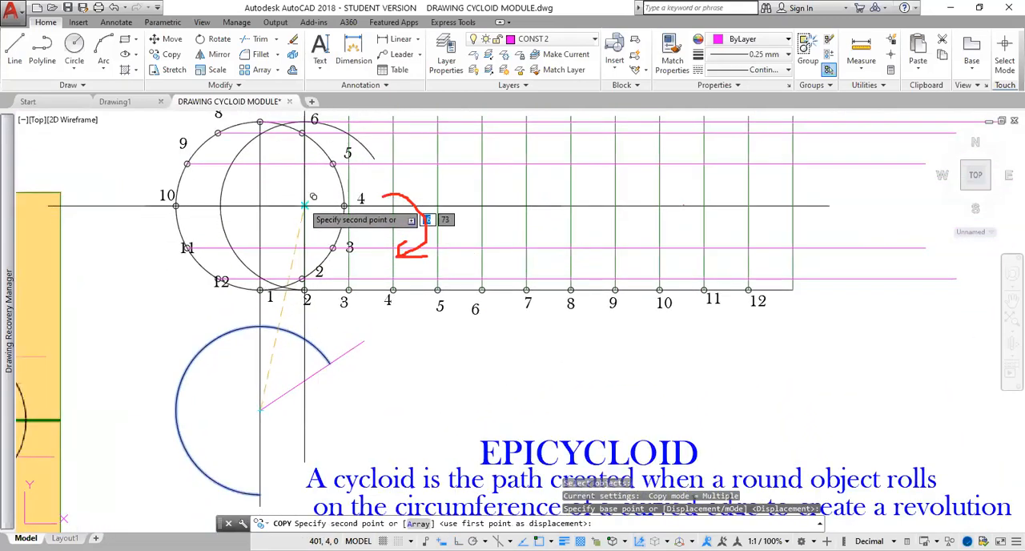
left_click(305, 205)
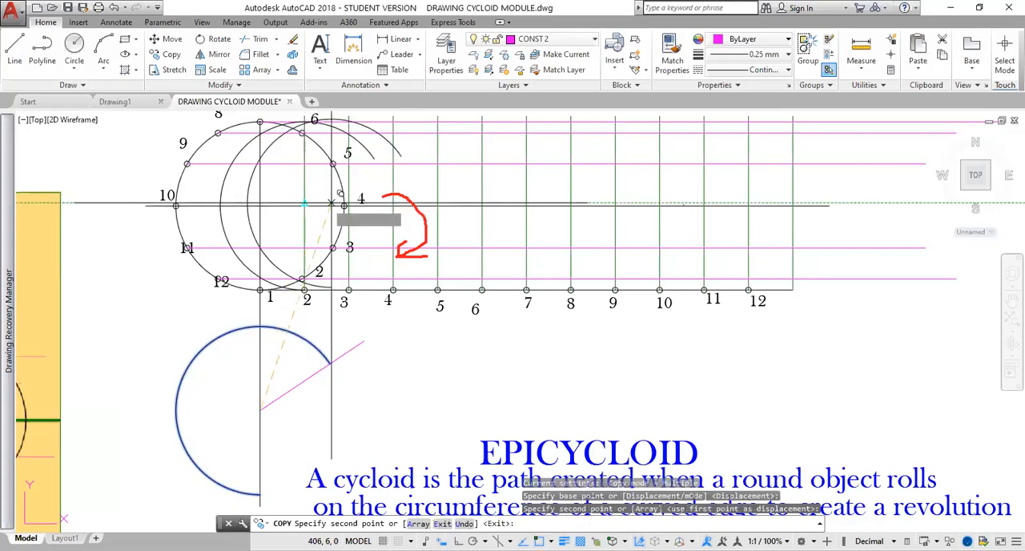
left_click(348, 205)
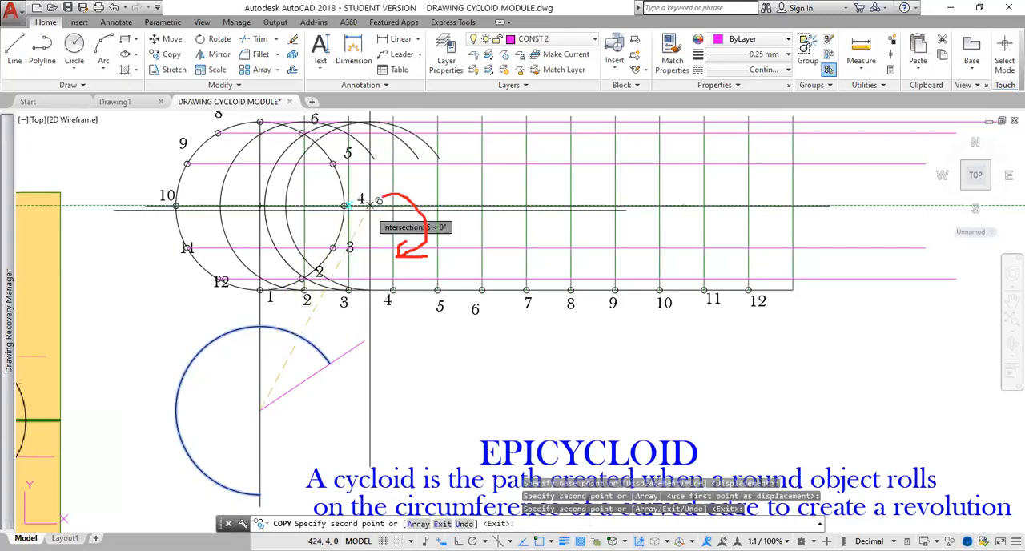
left_click(392, 206)
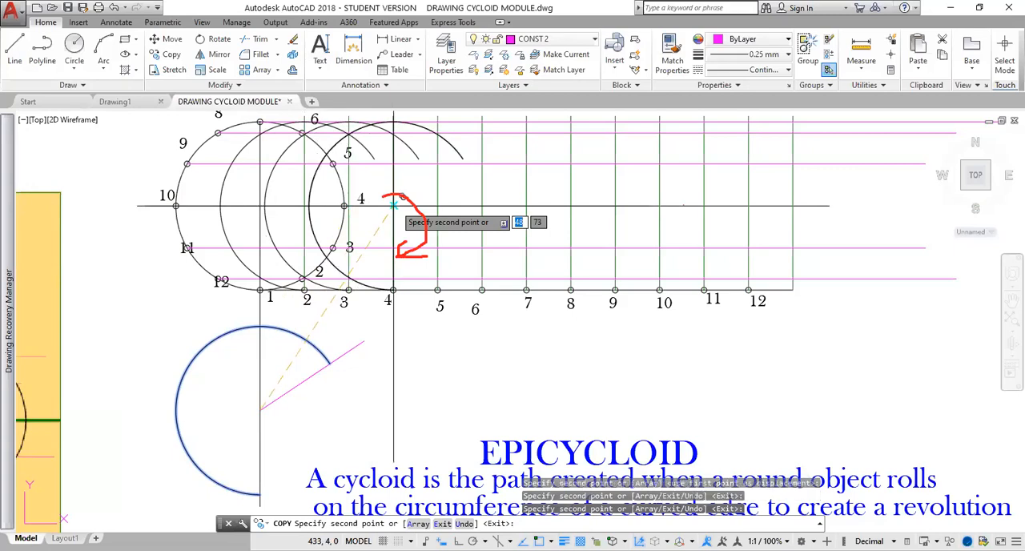
left_click(437, 205)
left_click(481, 206)
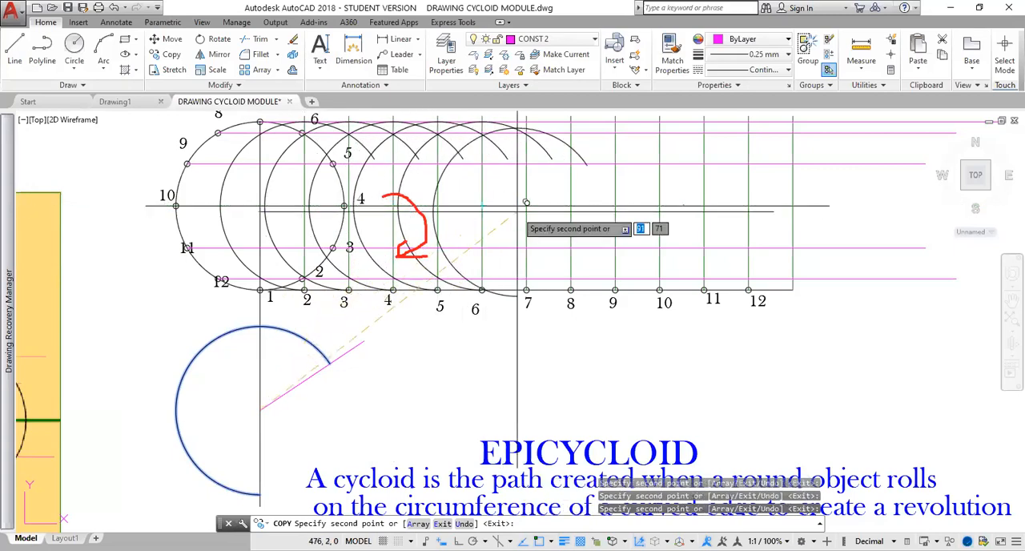
left_click(526, 205)
left_click(570, 205)
left_click(615, 205)
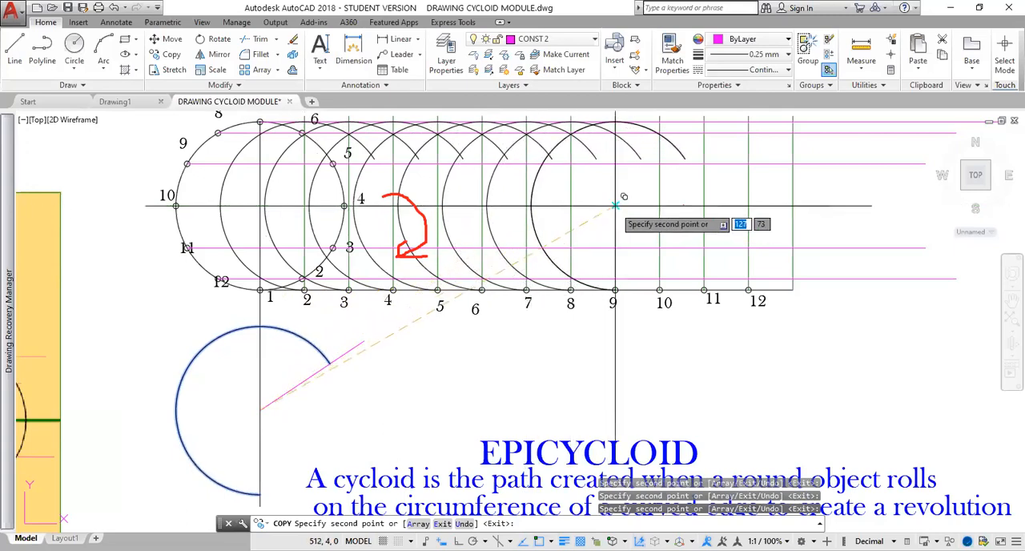
left_click(659, 206)
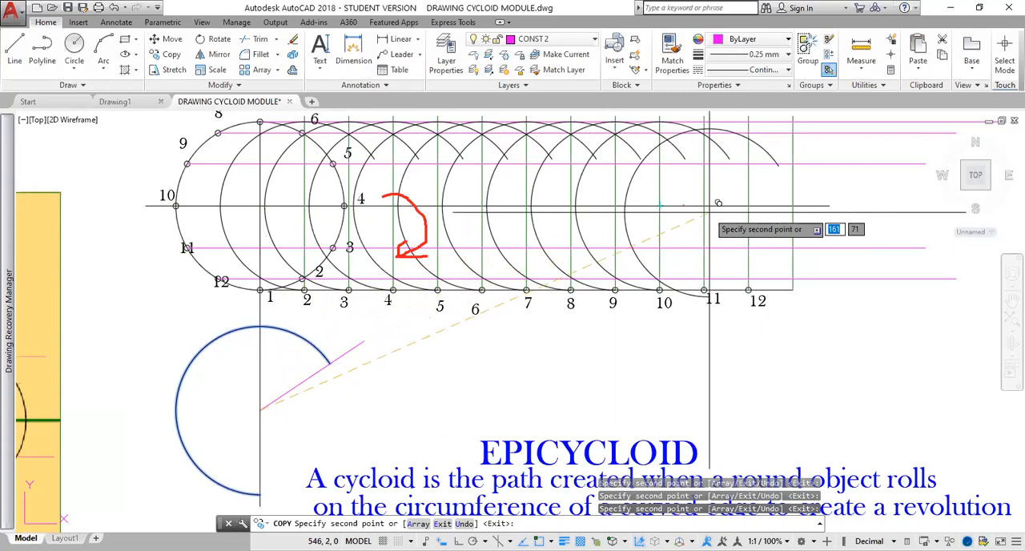
left_click(703, 206)
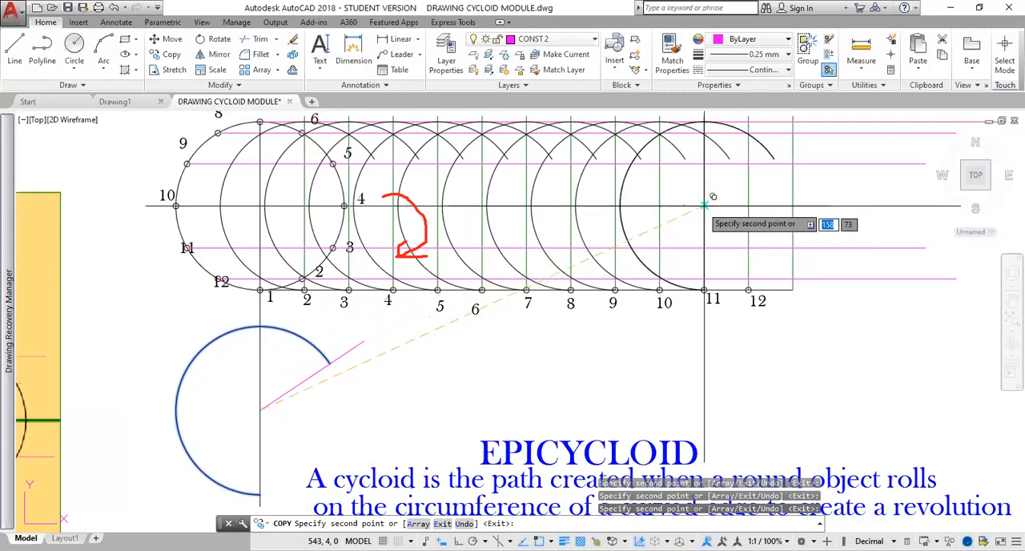
left_click(749, 206)
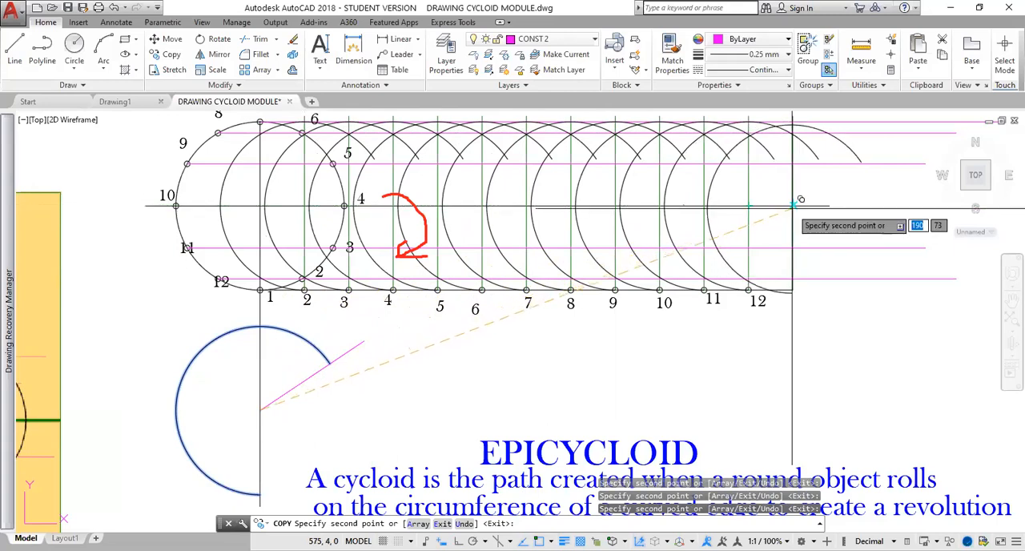
left_click(793, 207)
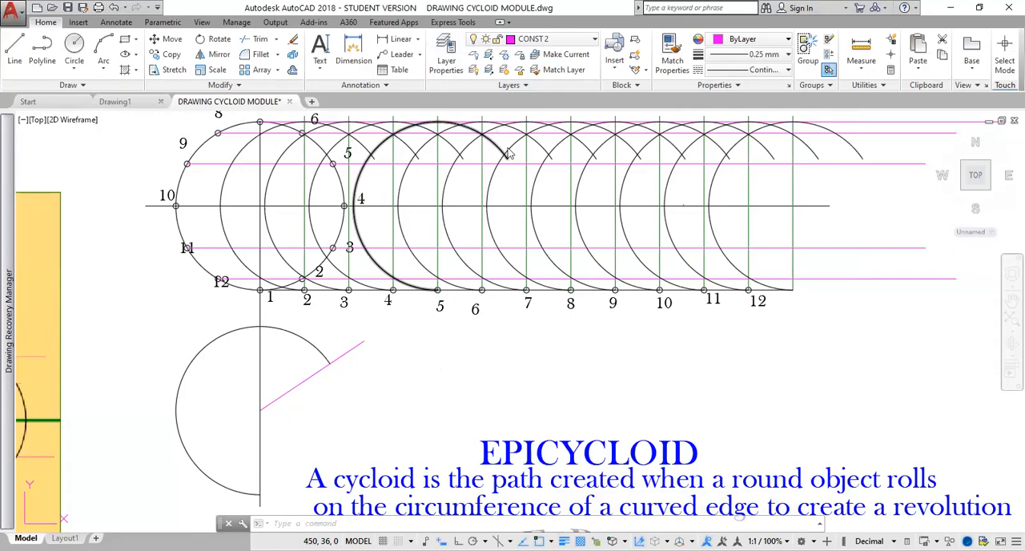
Make the OUTLINE layer current and set the lineweight to 0.30 mm.
left_click(573, 41)
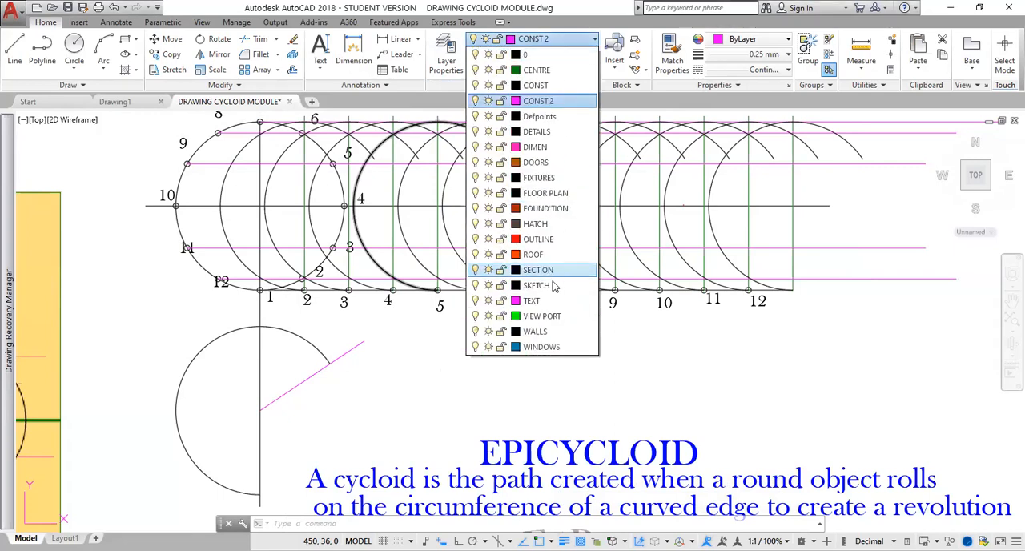
left_click(546, 240)
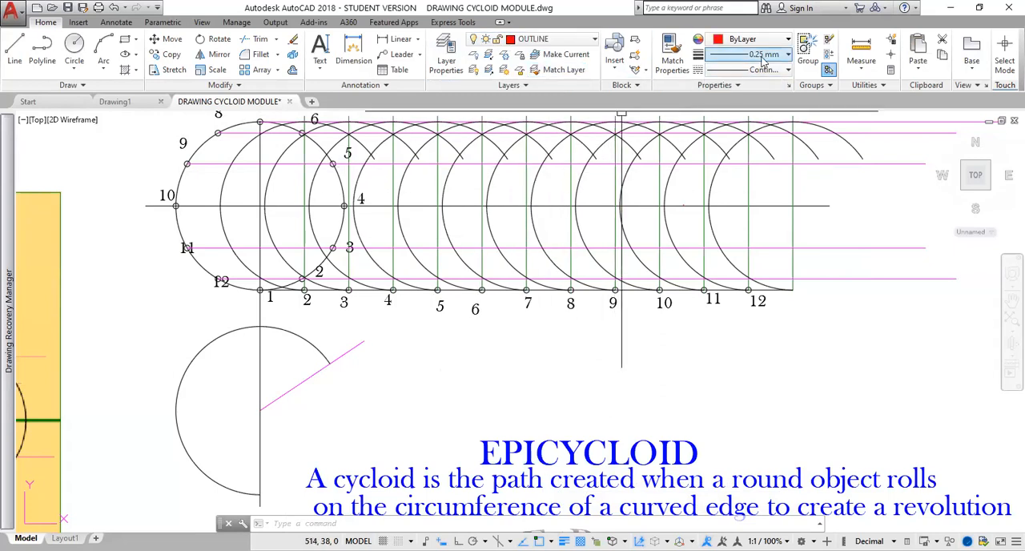
left_click(788, 55)
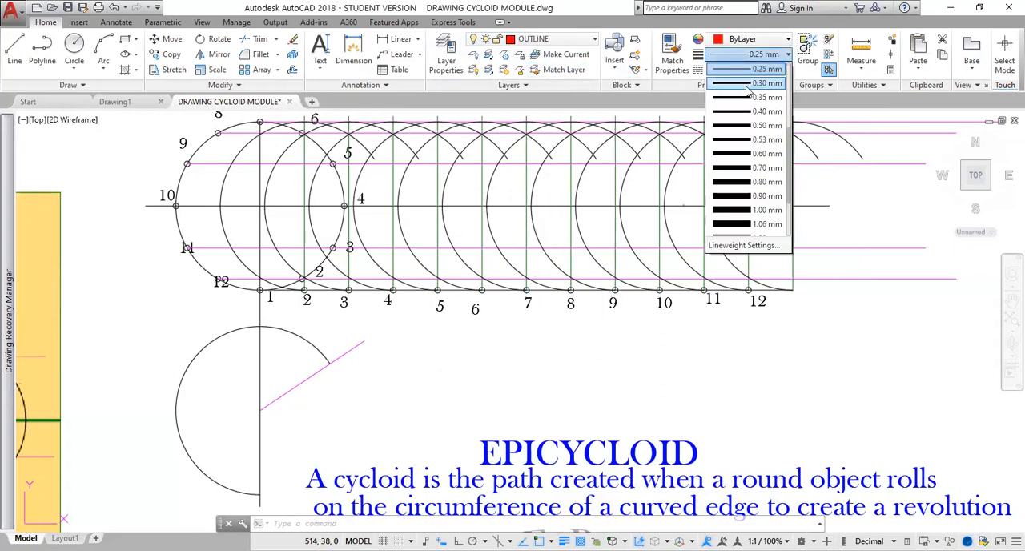
left_click(745, 88)
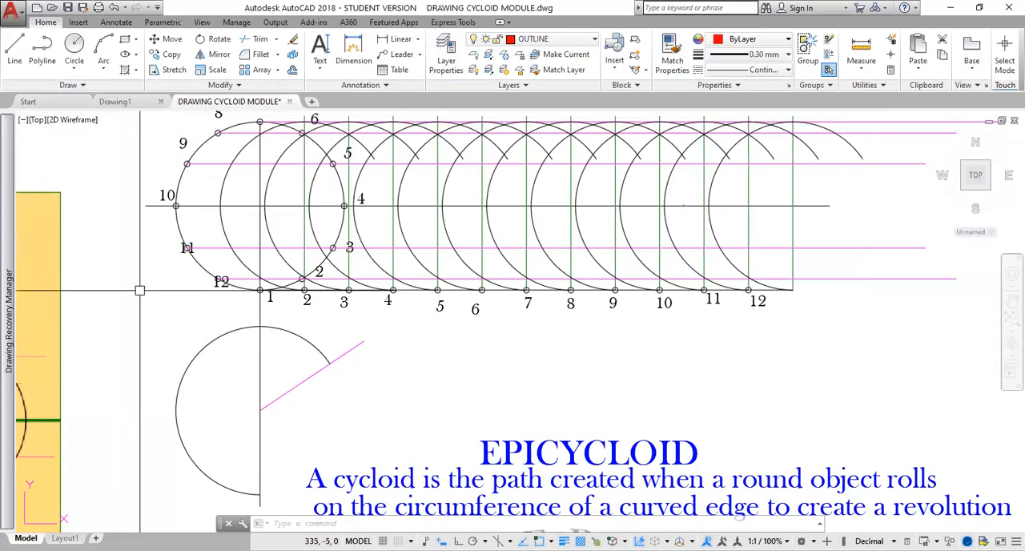
Turn off object snap in the drafting settings.
type("SPL")
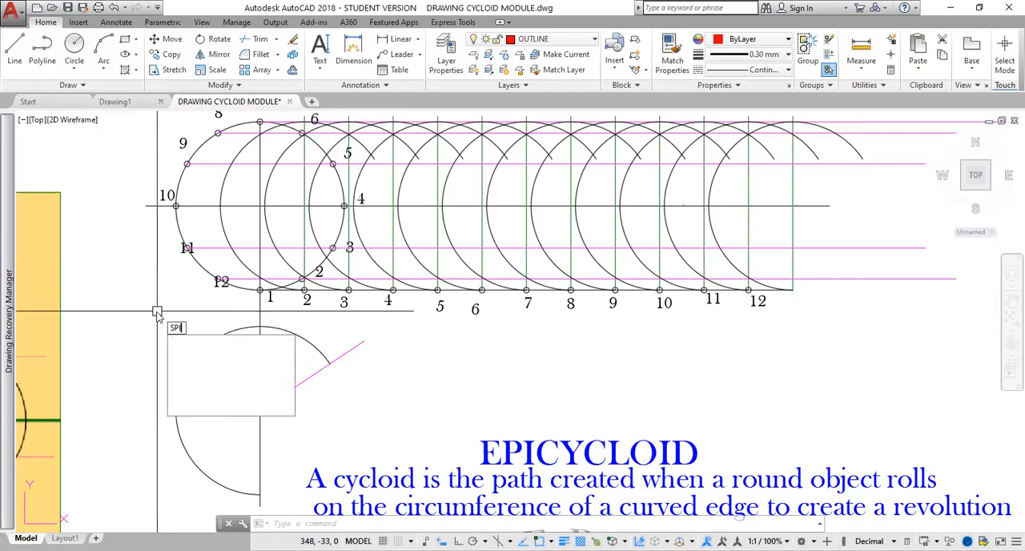
key("Return")
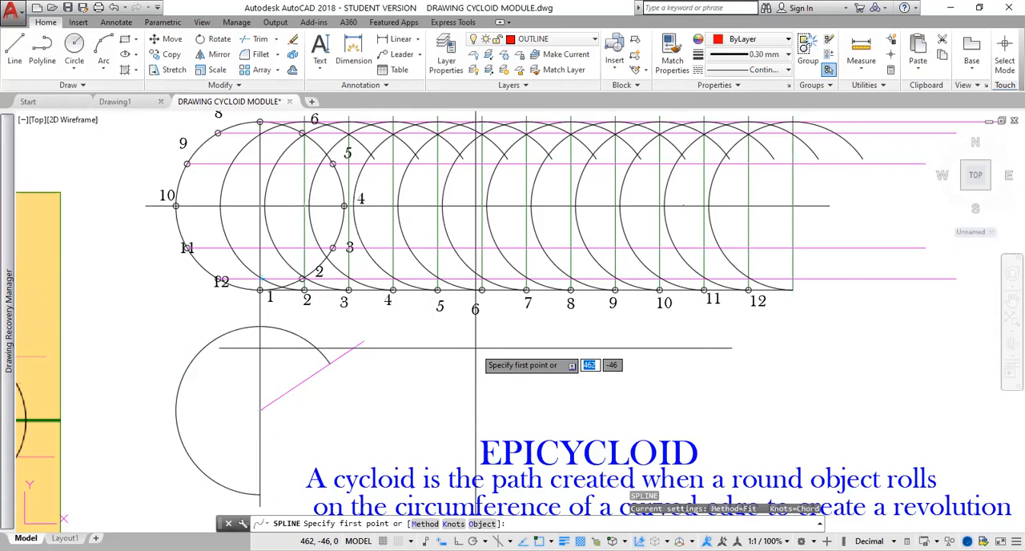
type("ds")
key("Escape")
key("Return")
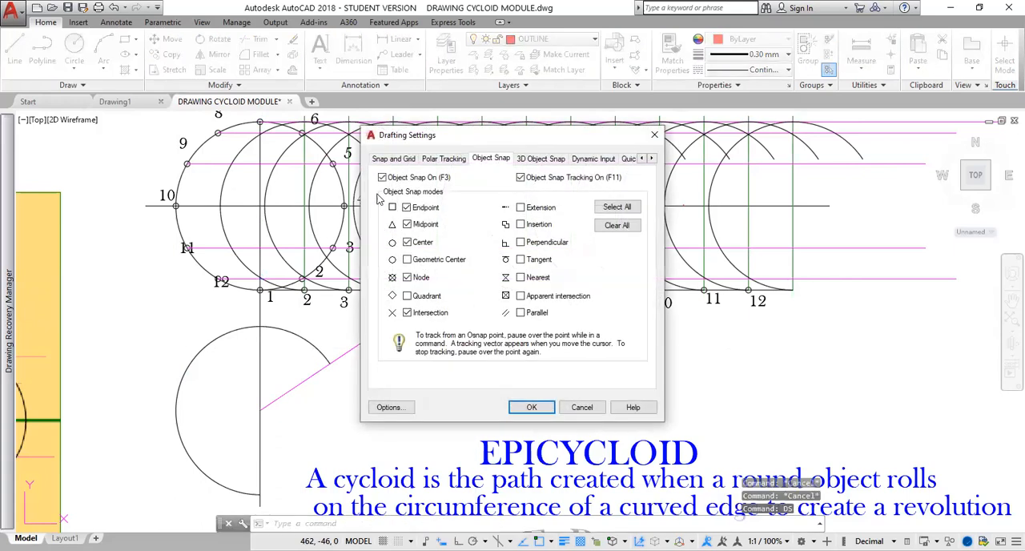
left_click(381, 177)
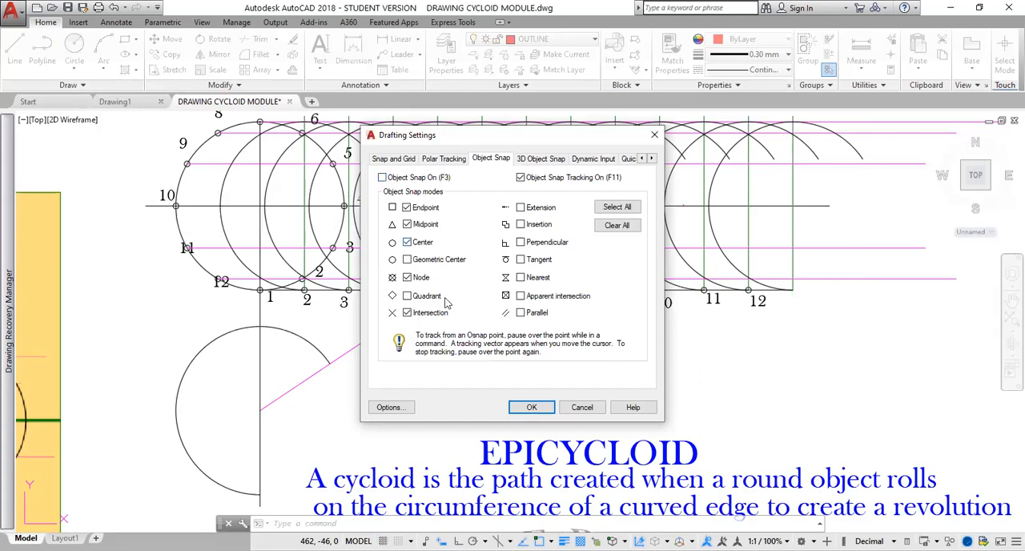
left_click(541, 410)
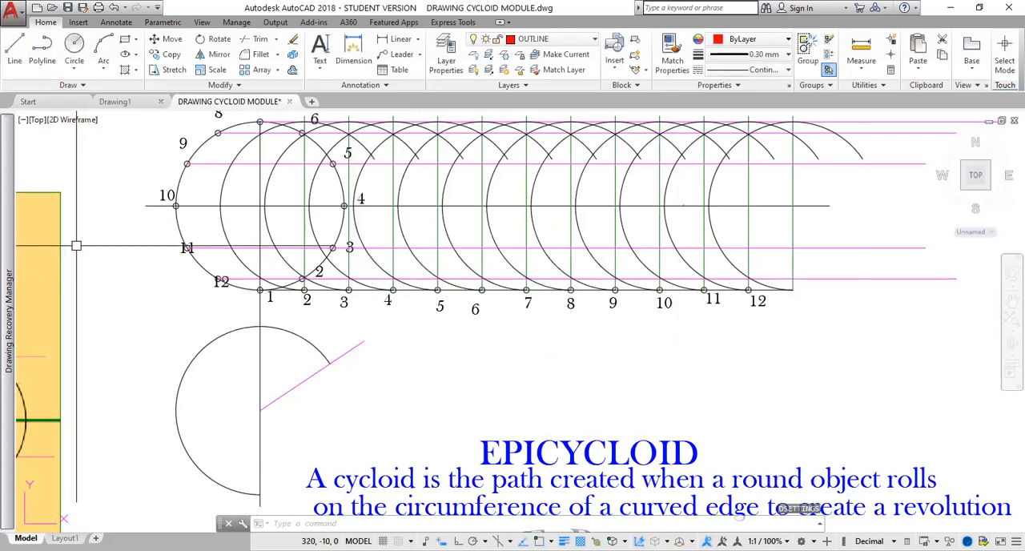
Try to draw the cycloid as a spline from point 1 through the first three shifted arcs' crossings with successive horizontal lines up to the centre line.
type("SPL")
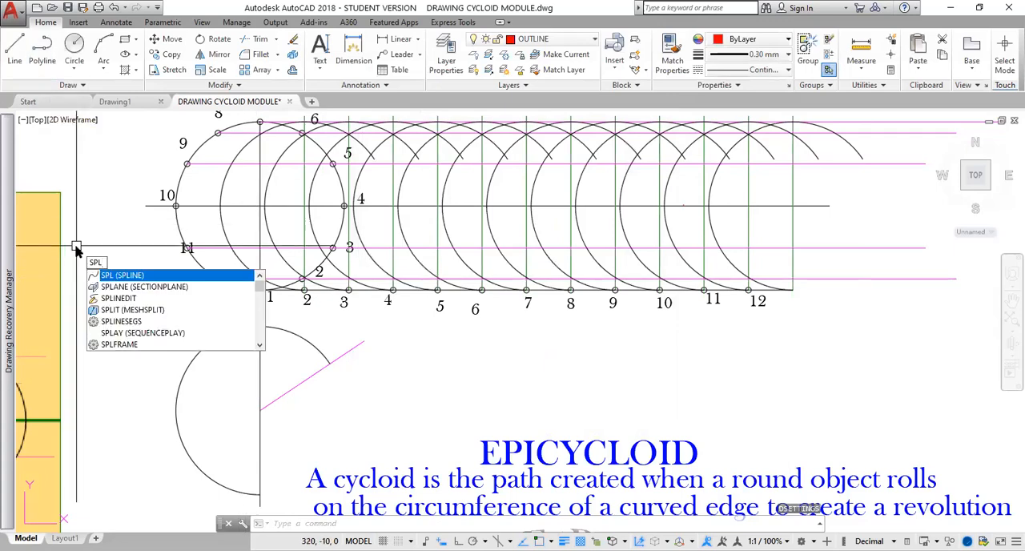
key("Return")
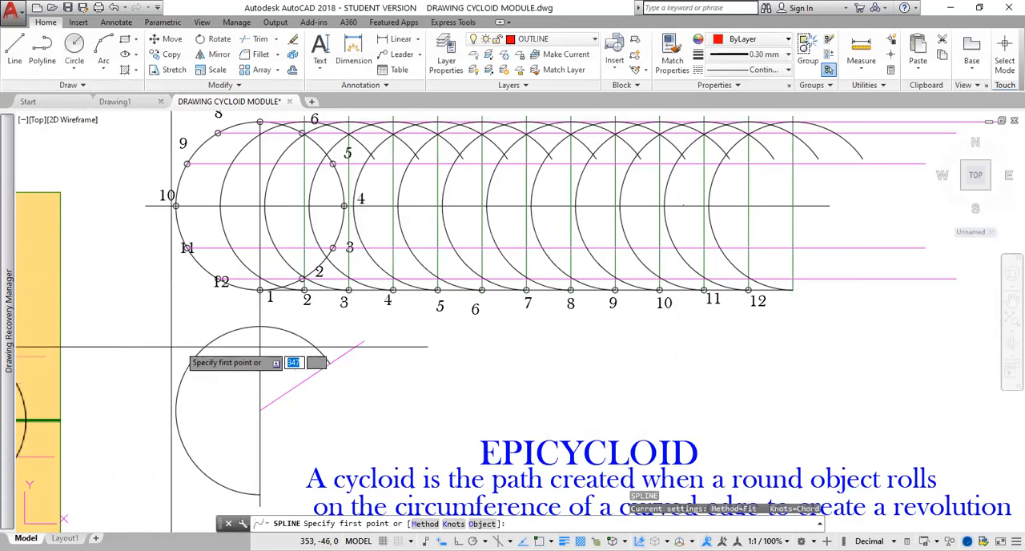
middle_click_drag(280, 311, 244, 313)
scroll(244, 313, "up", 2)
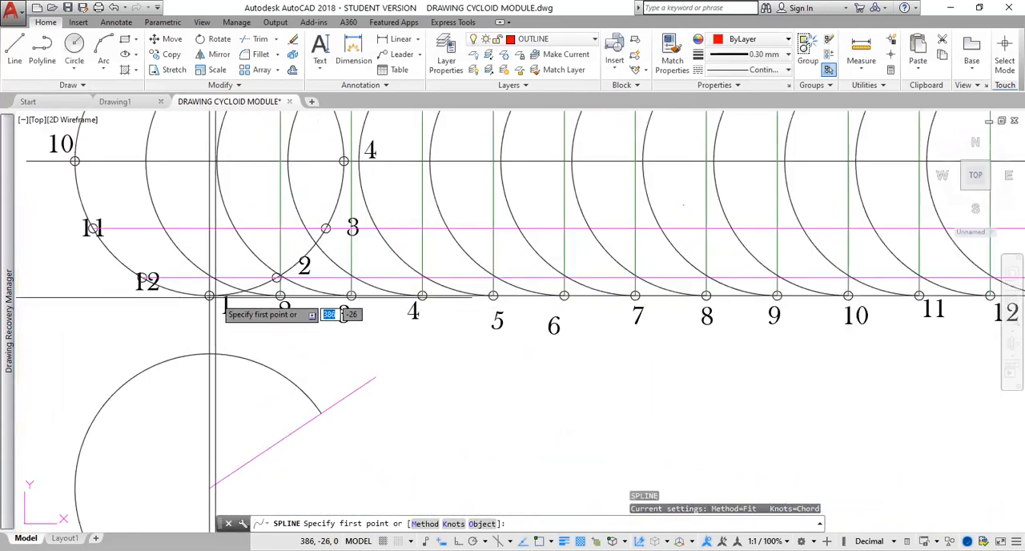
left_click(210, 296)
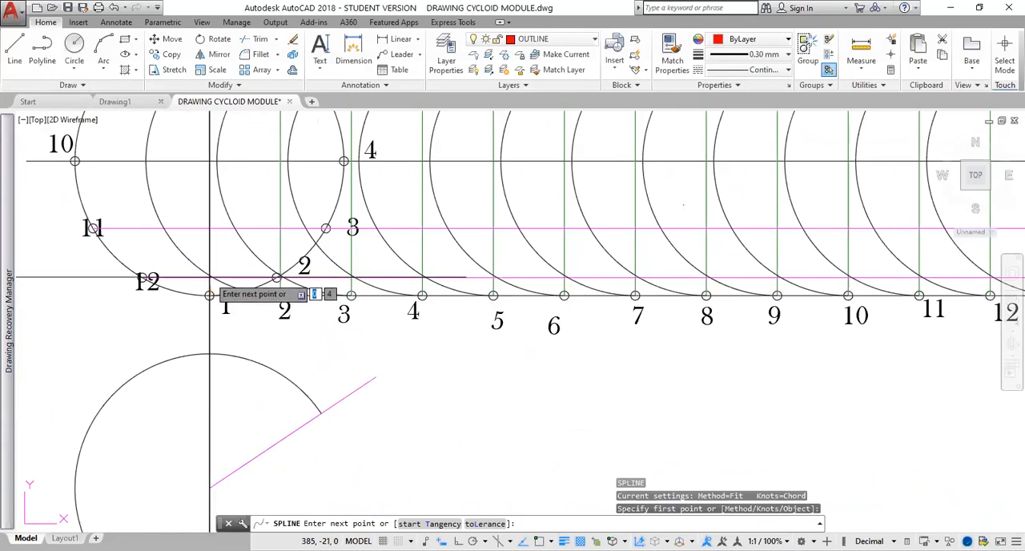
left_click(210, 277)
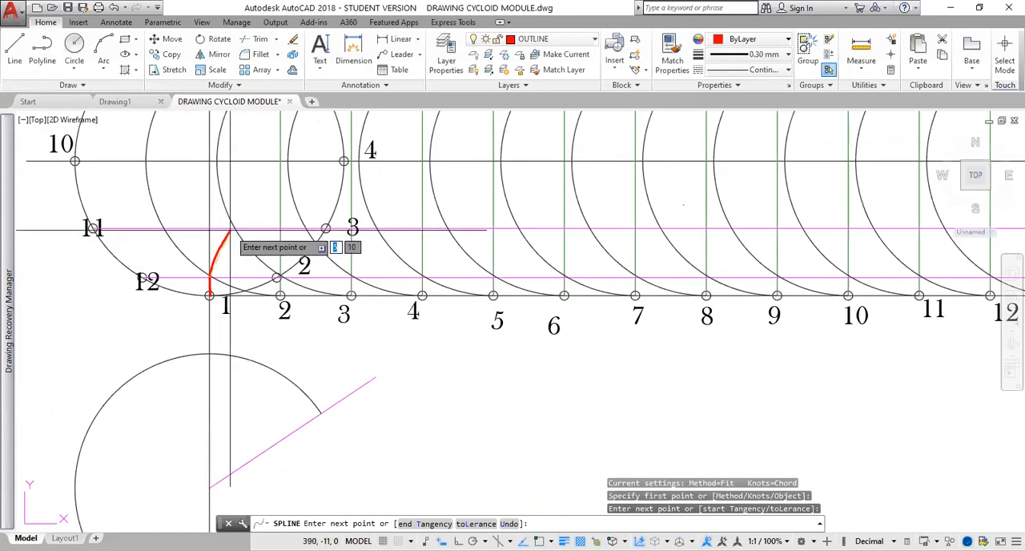
left_click(232, 229)
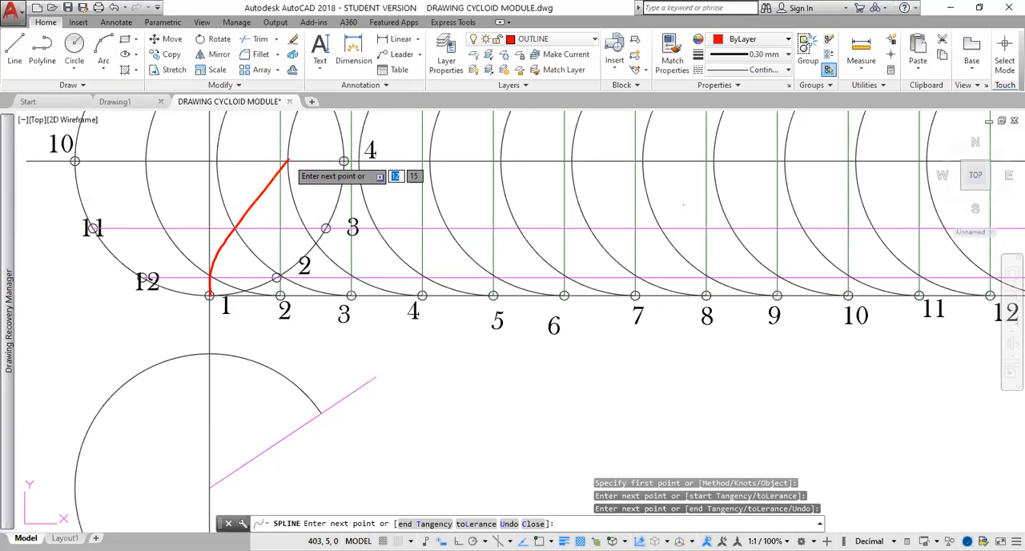
left_click(288, 161)
mouse_move(342, 147)
middle_mouse_down()
mouse_move(244, 258)
mouse_move(285, 231)
mouse_move(391, 200)
middle_mouse_up()
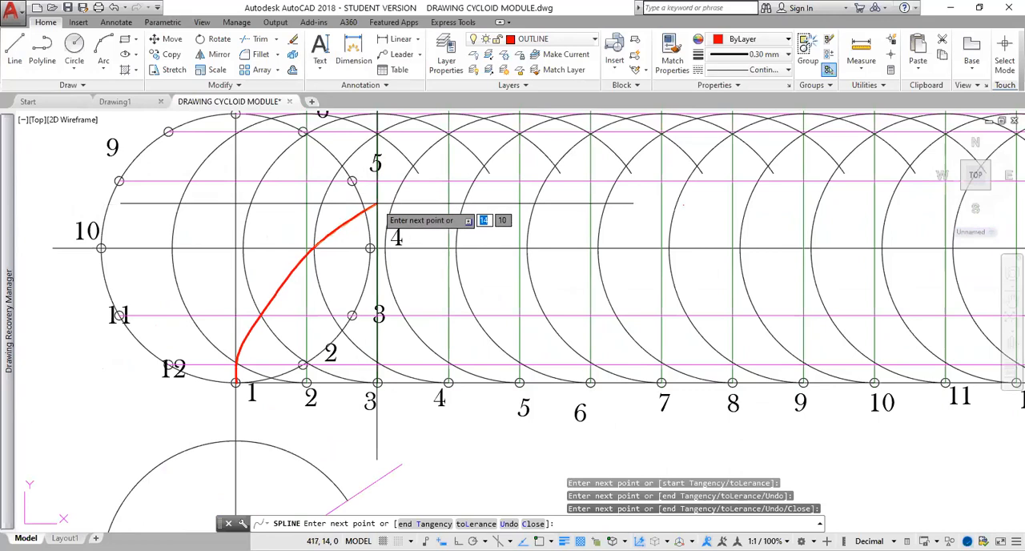
key("Escape")
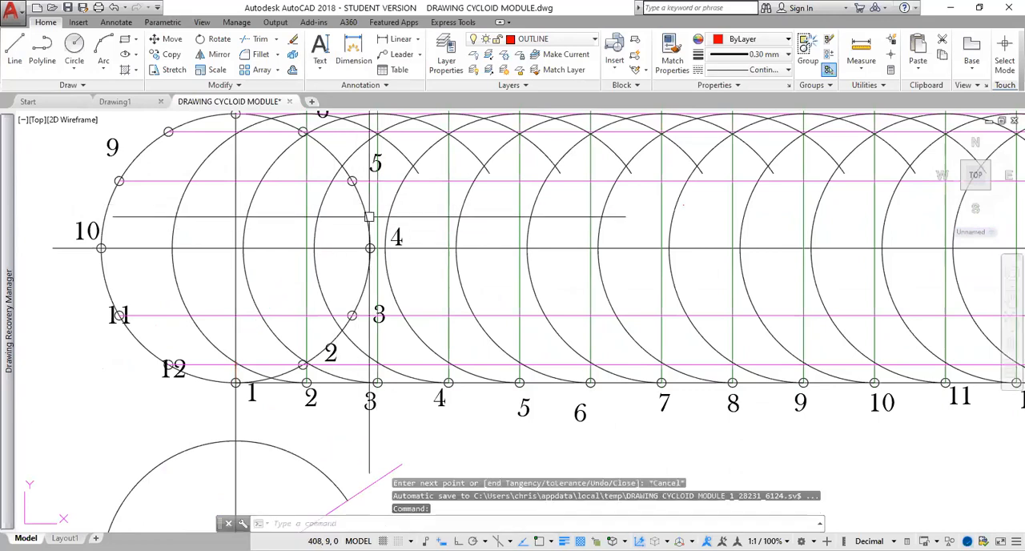
scroll(434, 209, "down", 2)
scroll(434, 209, "up", 2)
middle_click_drag(435, 211, 436, 238)
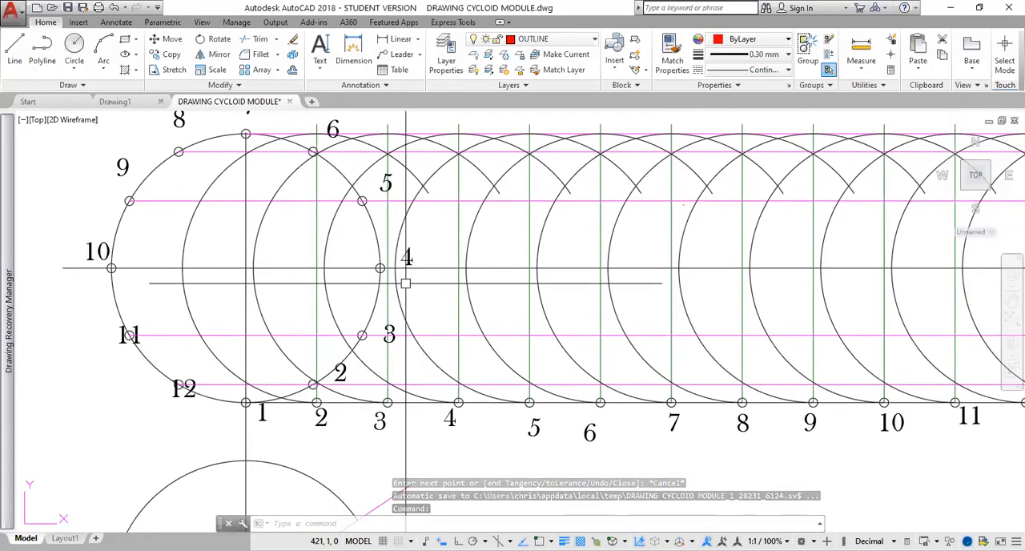
type("spl")
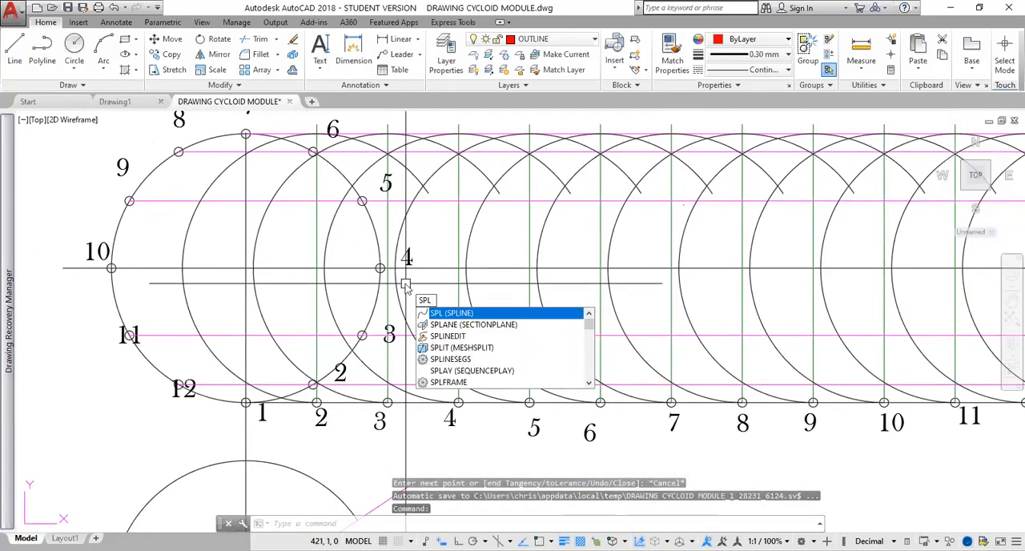
key("Return")
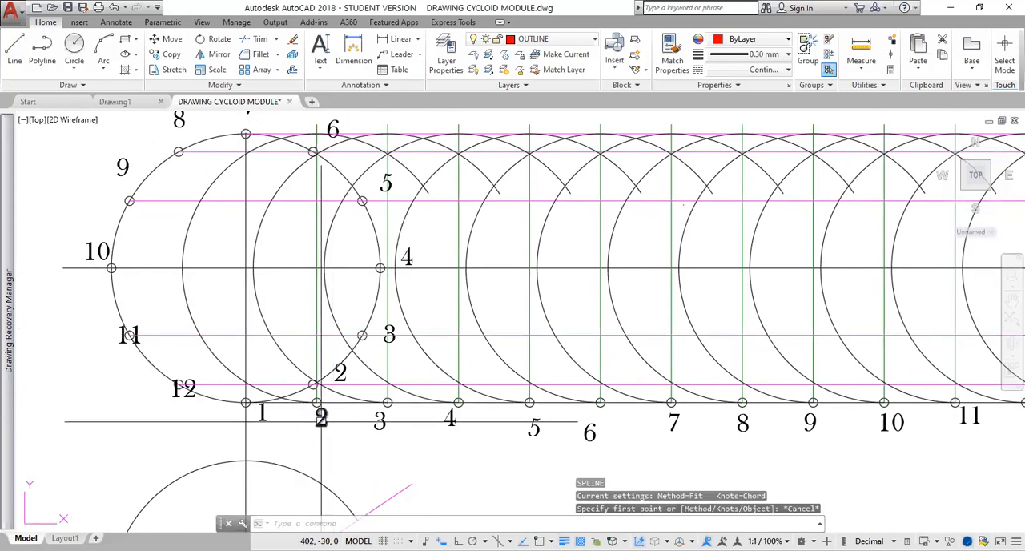
key("Escape")
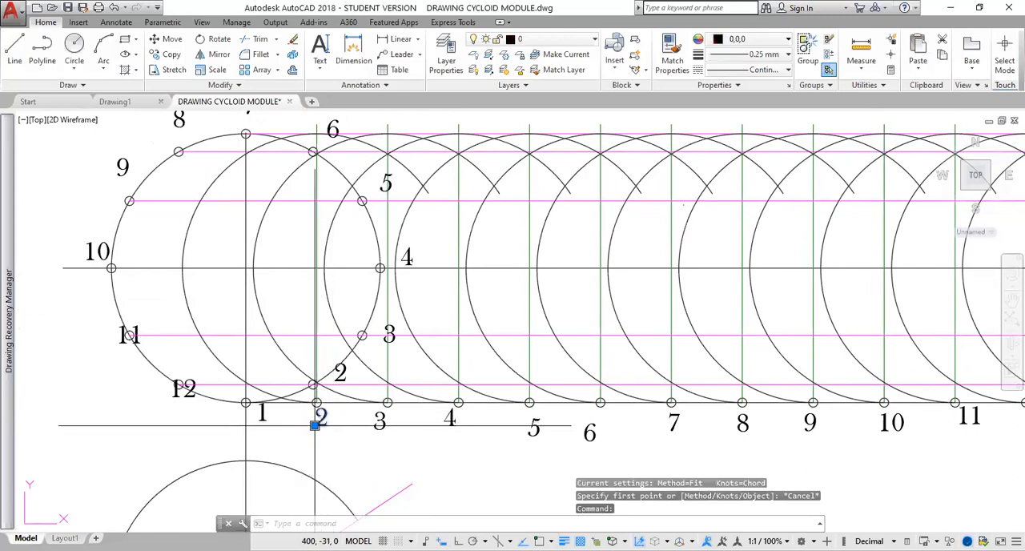
Try moving baseline labels 1 and 2 to the first two arcs' crossings with the horizontal centre line, and undo the moves.
left_click(260, 415)
left_click(256, 419)
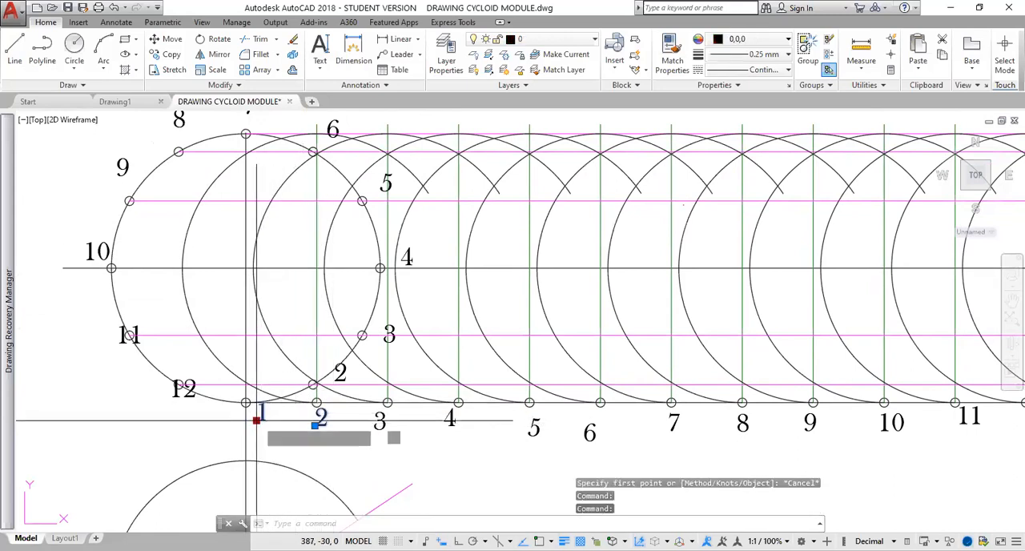
left_click(112, 284)
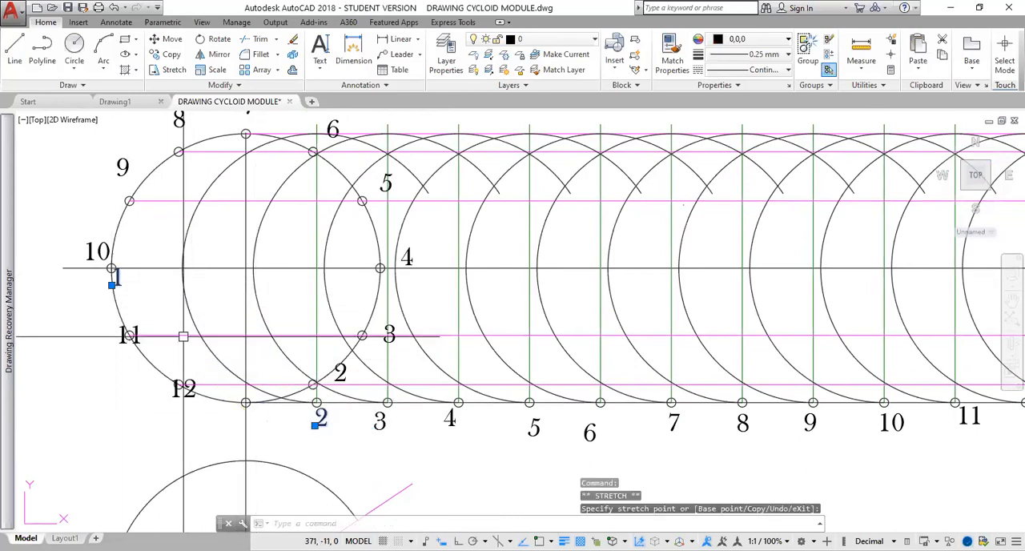
left_click(314, 424)
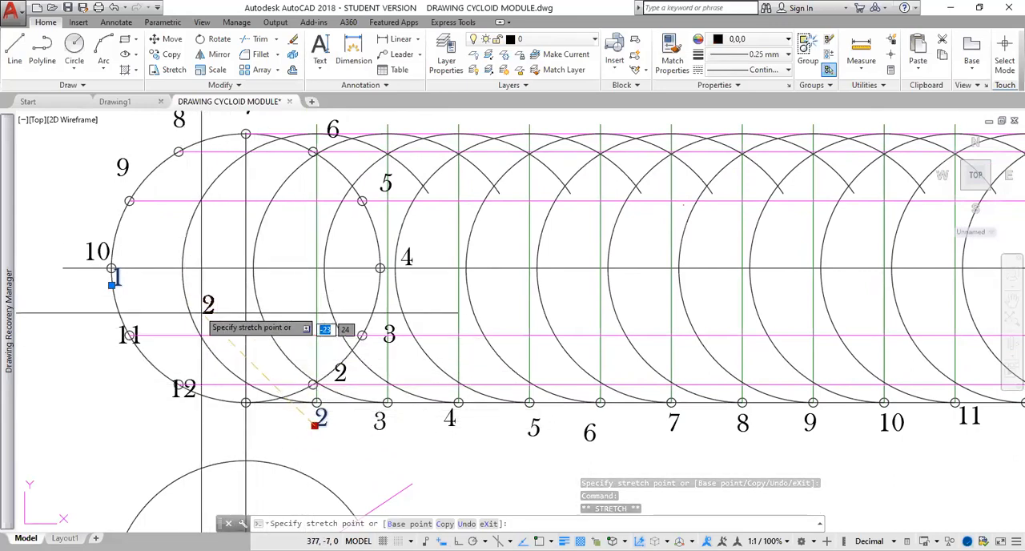
left_click(186, 270)
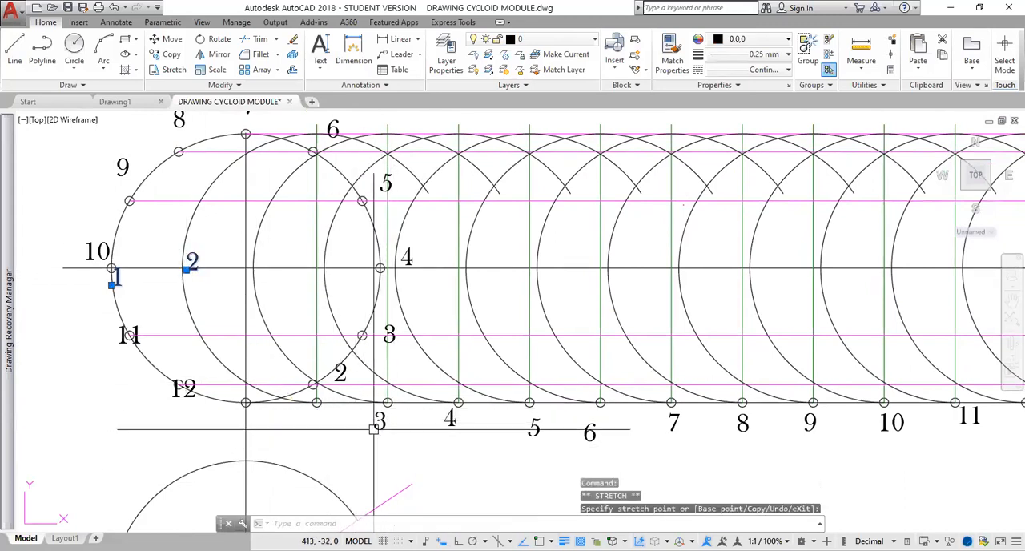
left_click(116, 7)
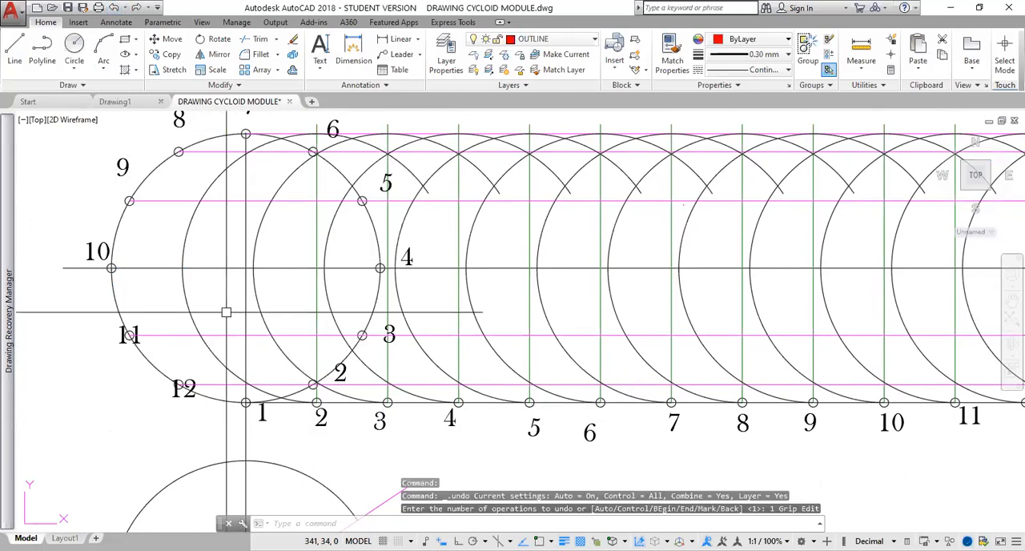
type("o")
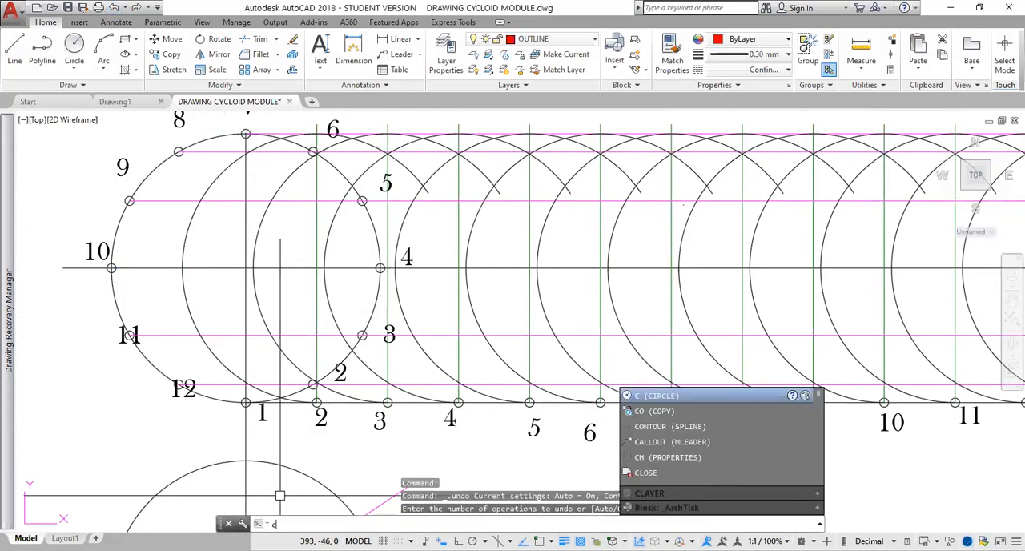
key("Return")
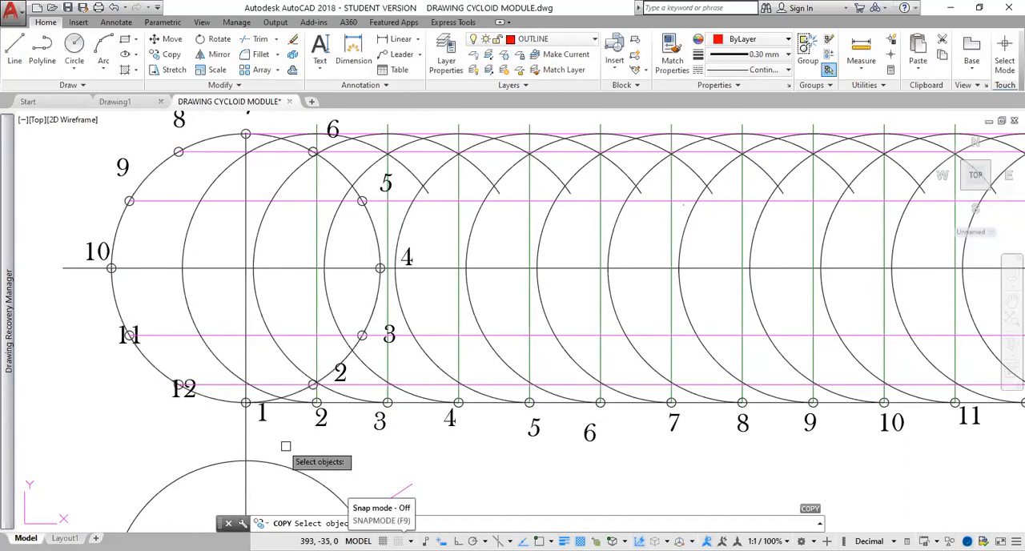
key("Escape")
key("Escape")
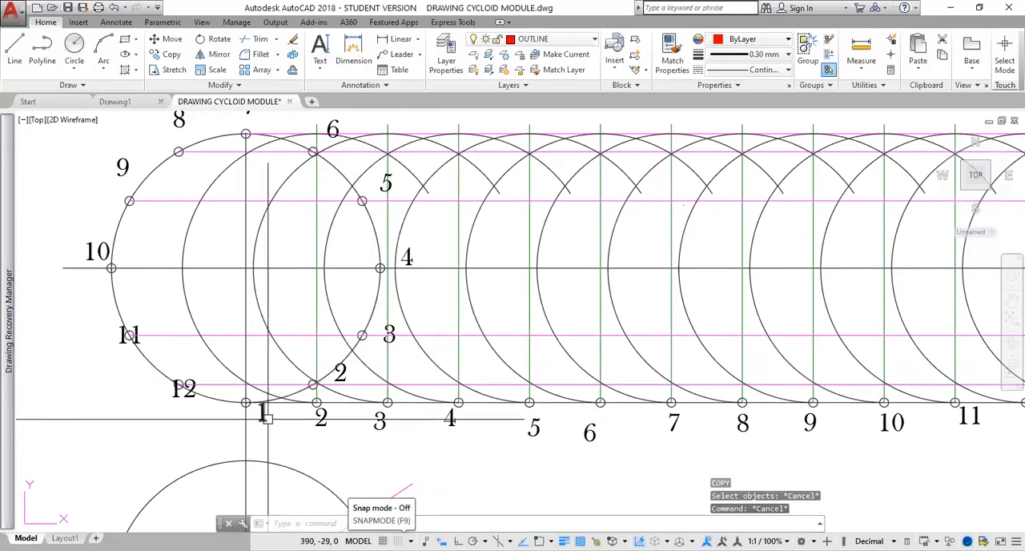
Copy the number 1 label from below the baseline's first division point.
type("co")
key("Return")
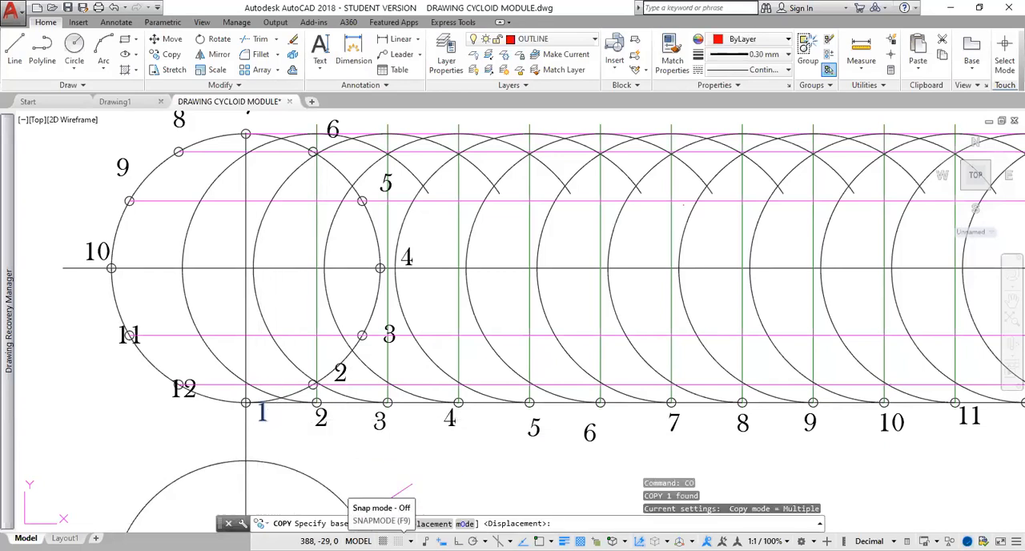